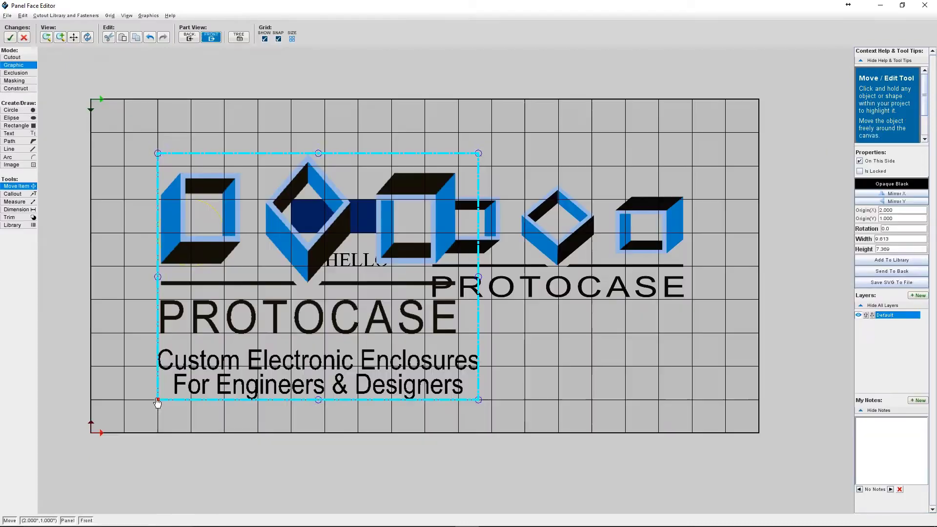
Shrink and move the PROTOCASE logo graphics, then delete them from the panel face
drag(157, 402, 324, 266)
drag(412, 176, 311, 303)
key(Delete)
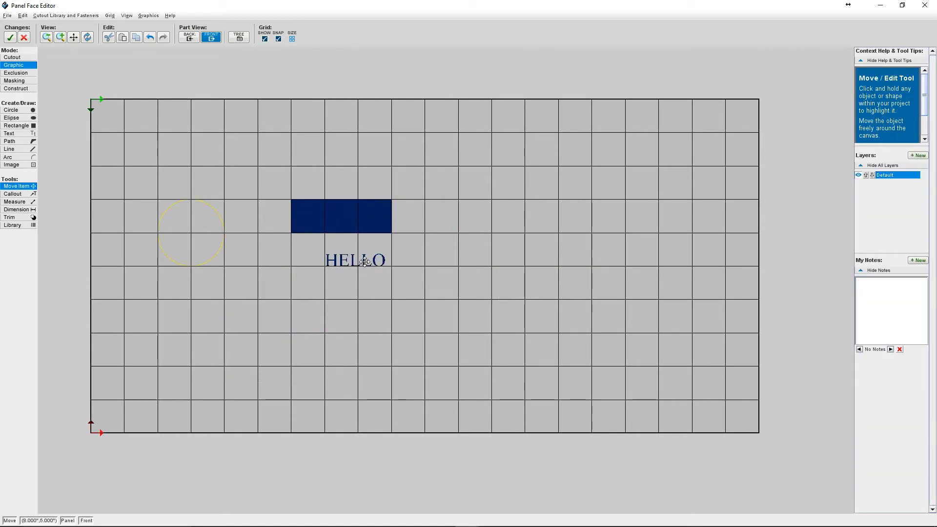
Change the HELLO text colour to Opaque Black
click(364, 261)
click(889, 184)
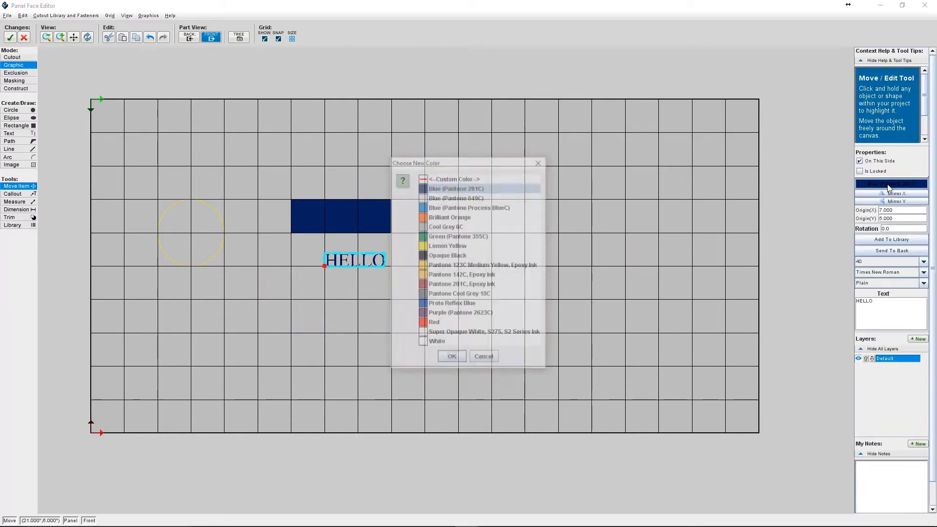
click(448, 257)
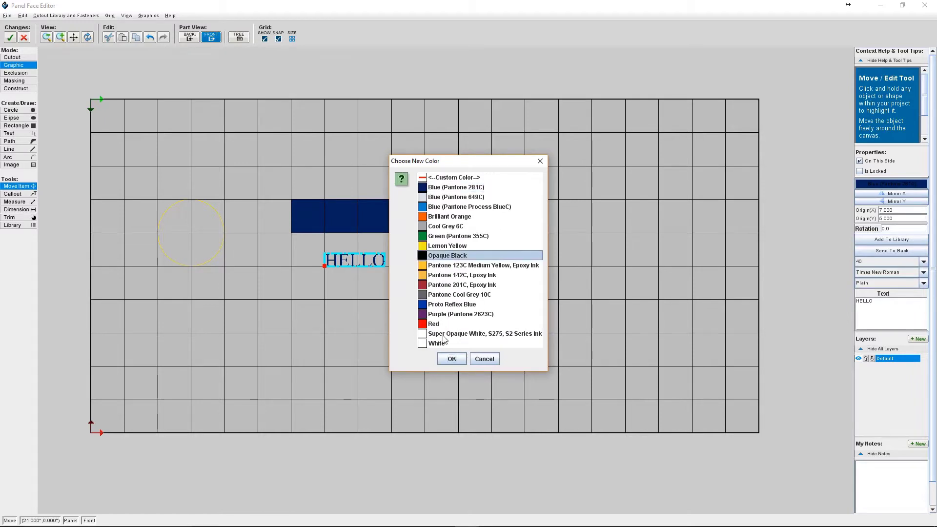
click(458, 361)
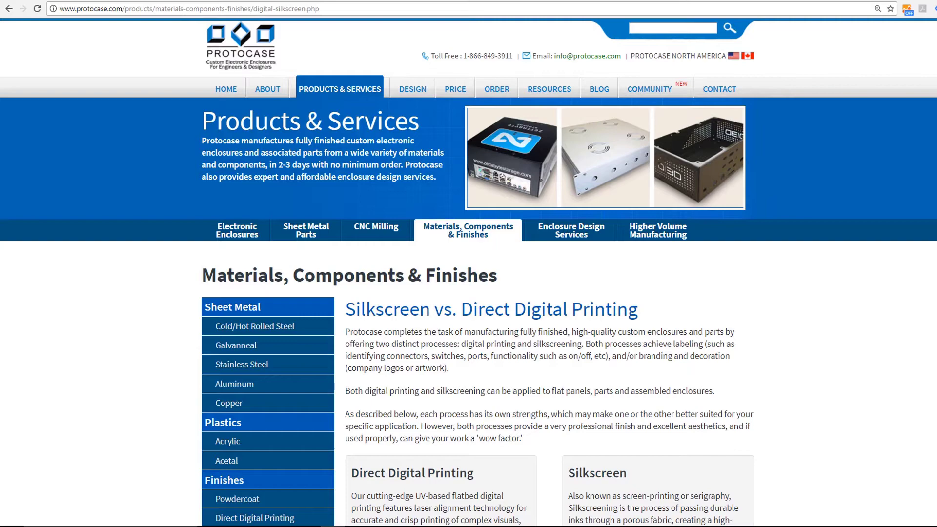
scroll(469, 274, down, 5)
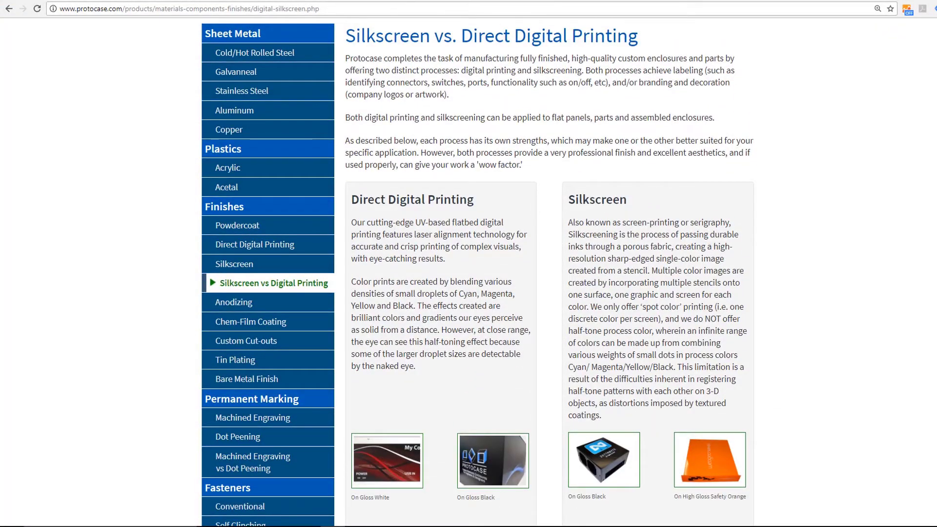
scroll(468, 274, down, 3)
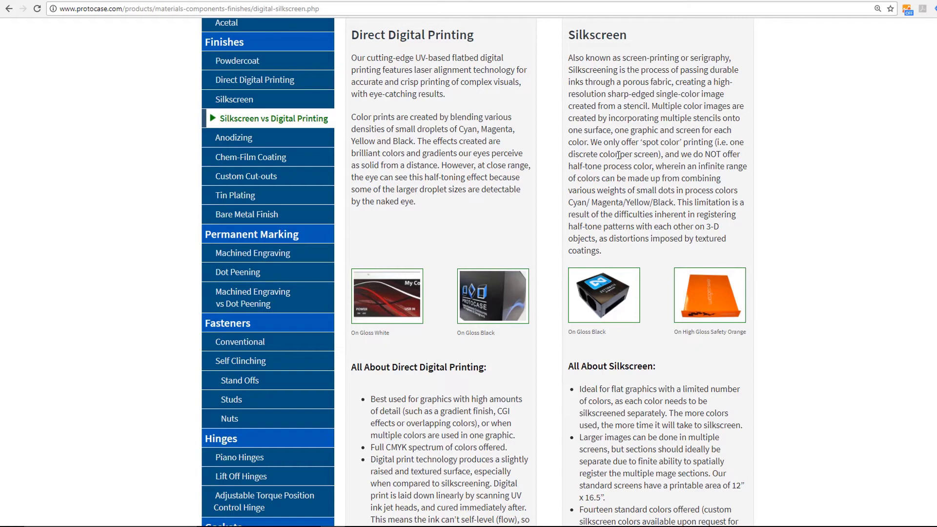
click(387, 294)
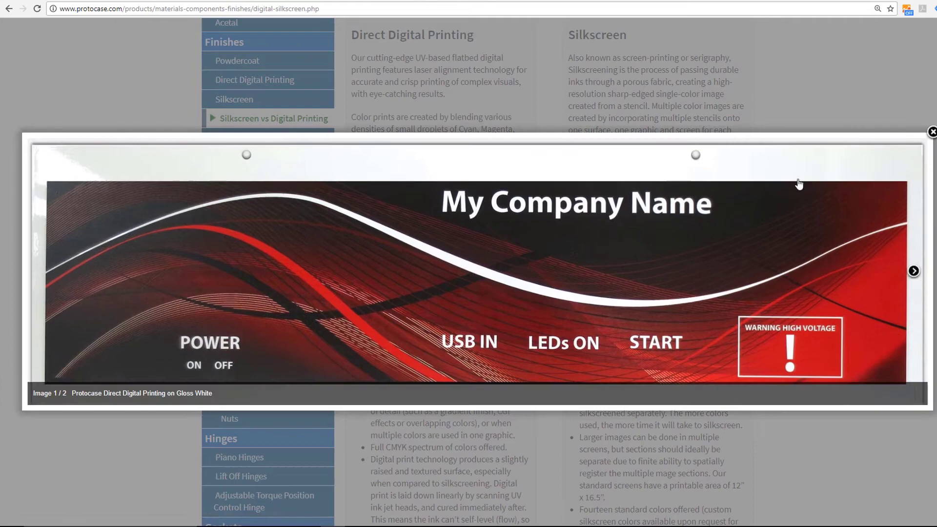
click(933, 132)
click(485, 292)
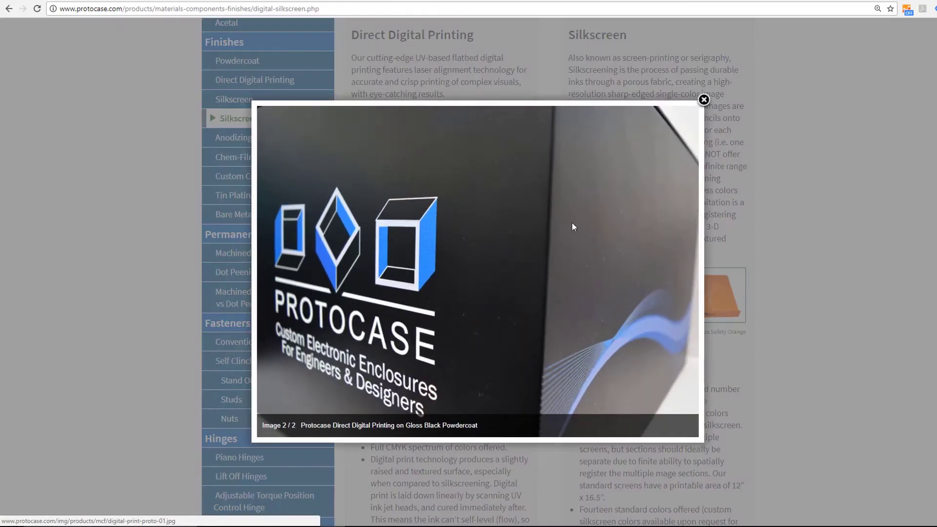
click(703, 100)
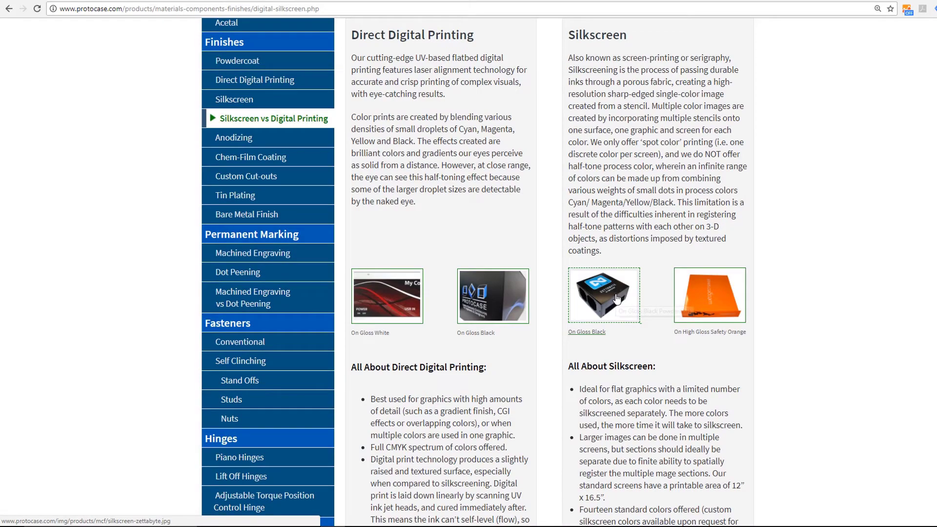
click(617, 299)
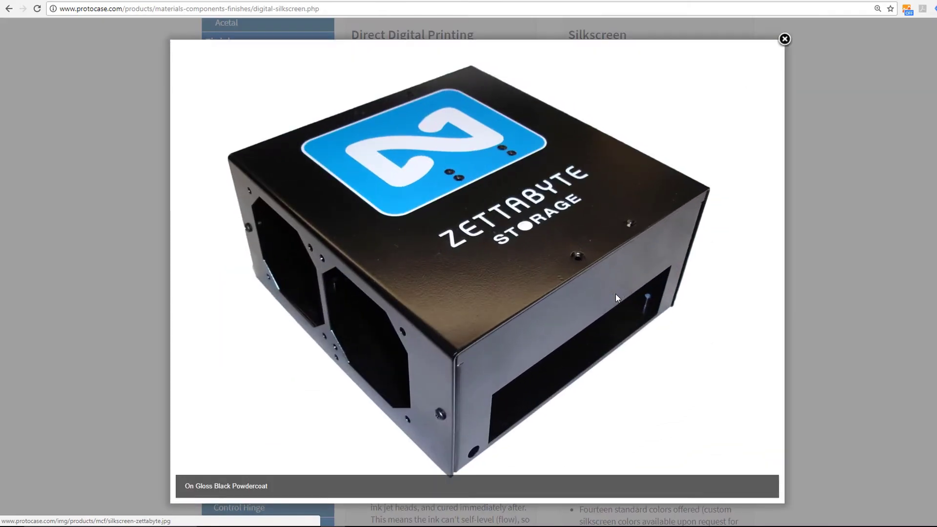
click(784, 38)
click(722, 276)
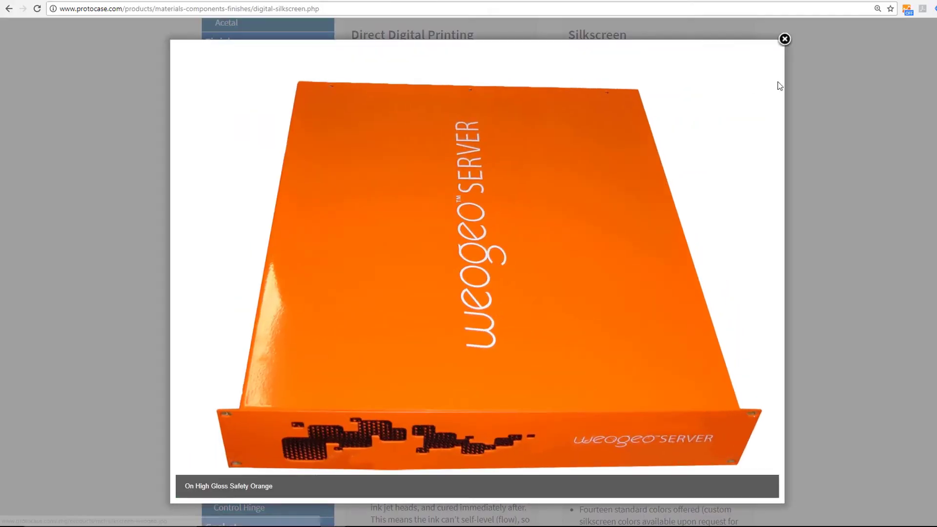
click(784, 39)
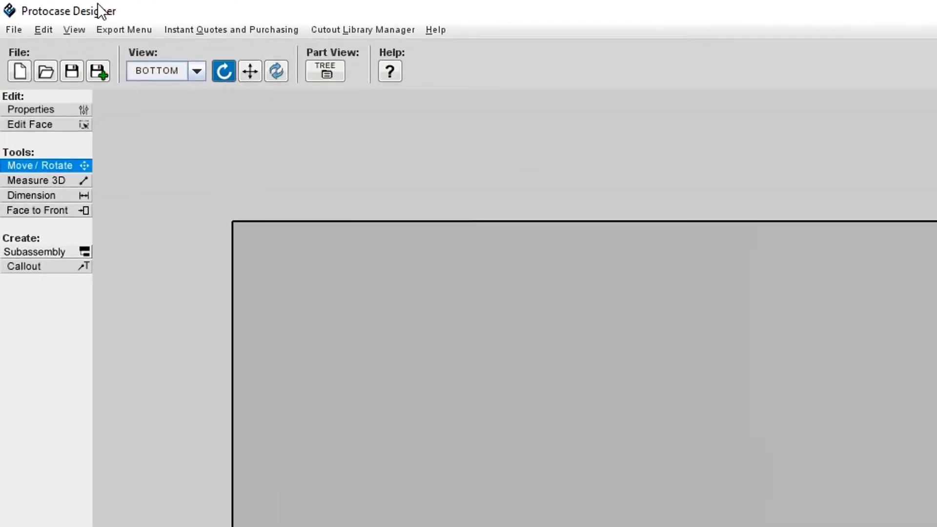
Bring Protocase Designer back to the front and open its Edit menu
click(36, 34)
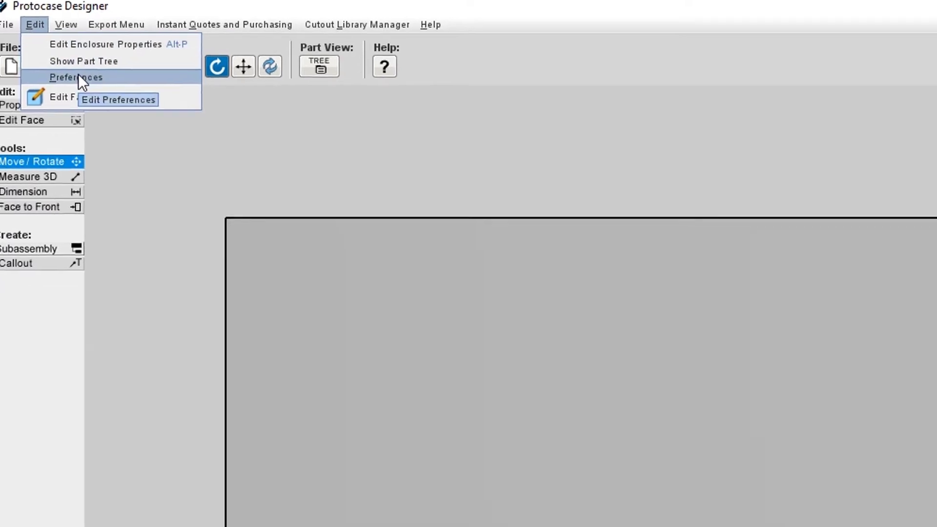
Review the Display and Editor Settings preferences, leaving Graphics Type at ASK
click(89, 84)
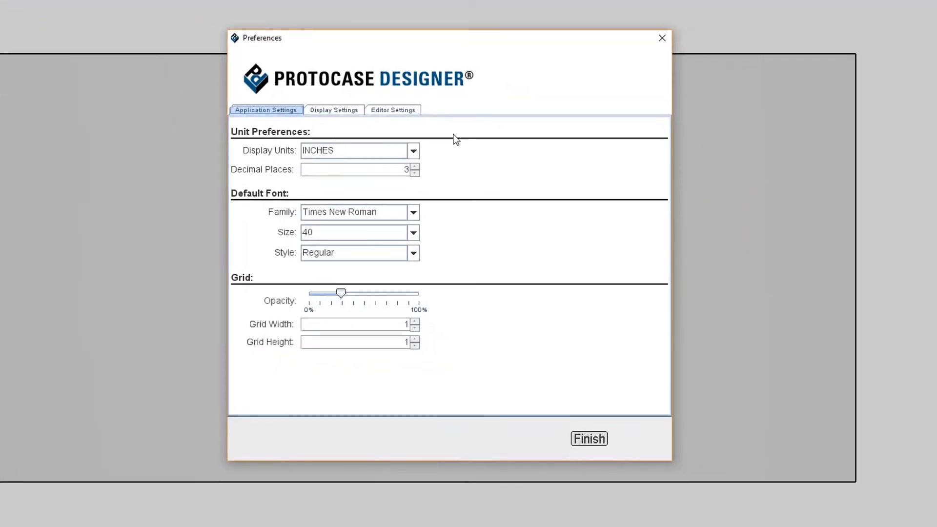
click(358, 110)
click(388, 111)
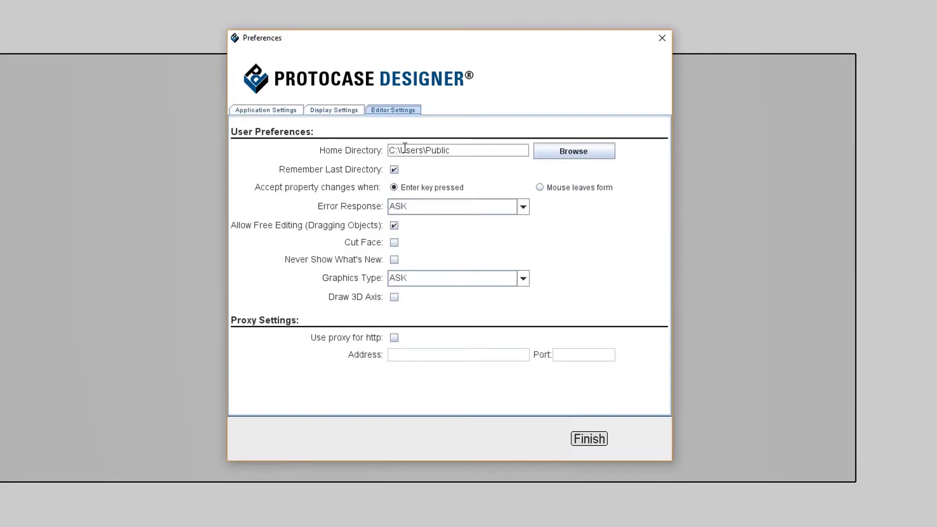
click(457, 280)
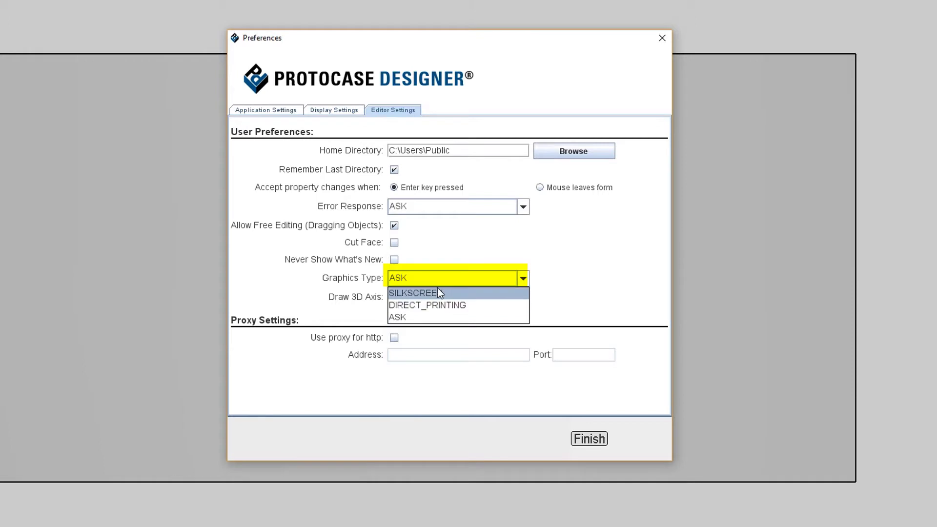
click(405, 316)
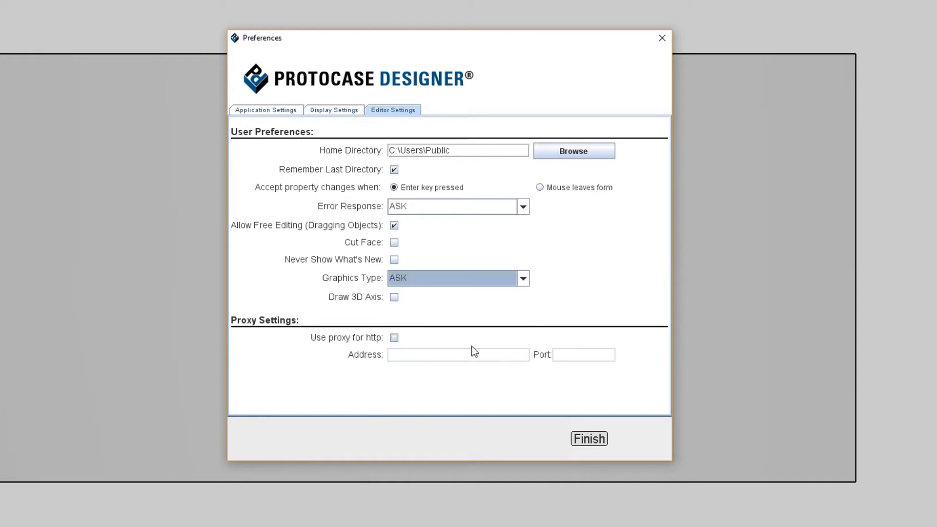
click(589, 440)
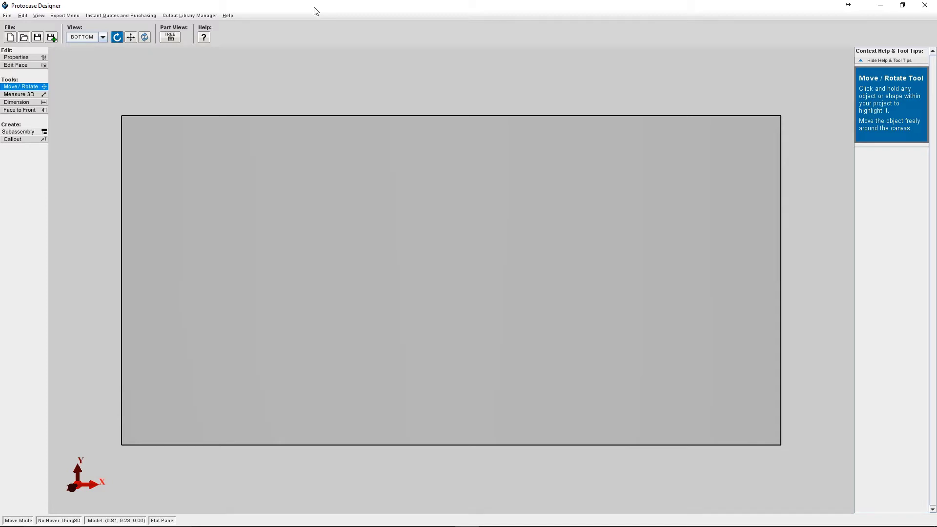
Rotate the 3D panel view, then open the Panel Face Editor via Edit > Edit Face
mouse_move(335, 232)
mouse_down()
mouse_move(300, 220)
mouse_move(363, 226)
mouse_move(338, 236)
mouse_up()
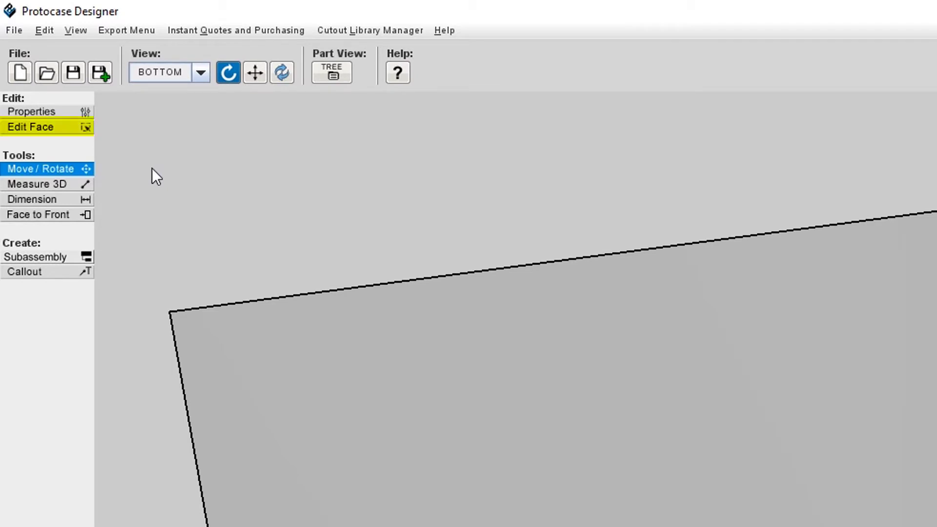
click(42, 128)
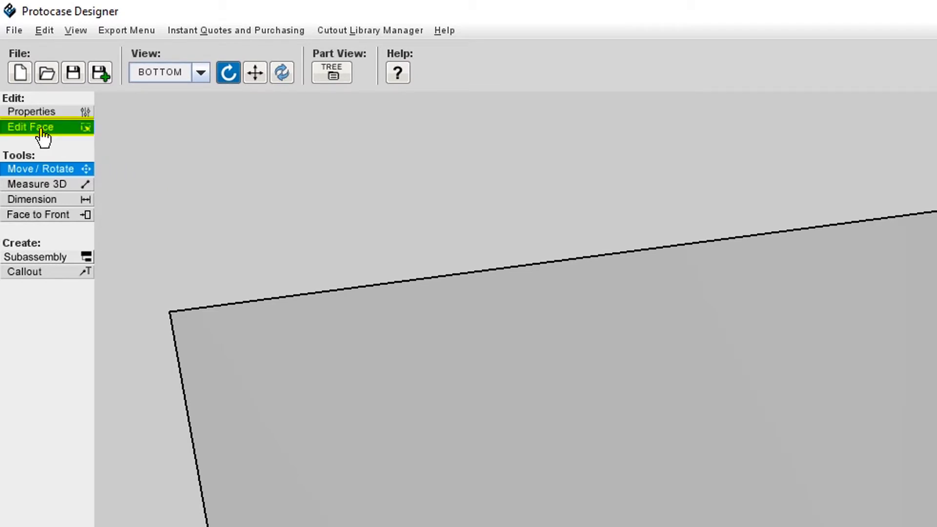
click(44, 30)
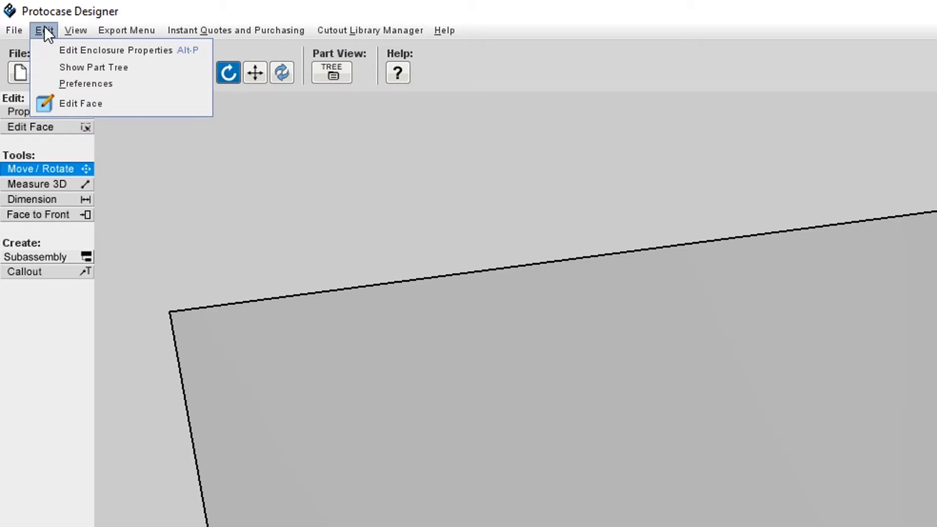
click(100, 100)
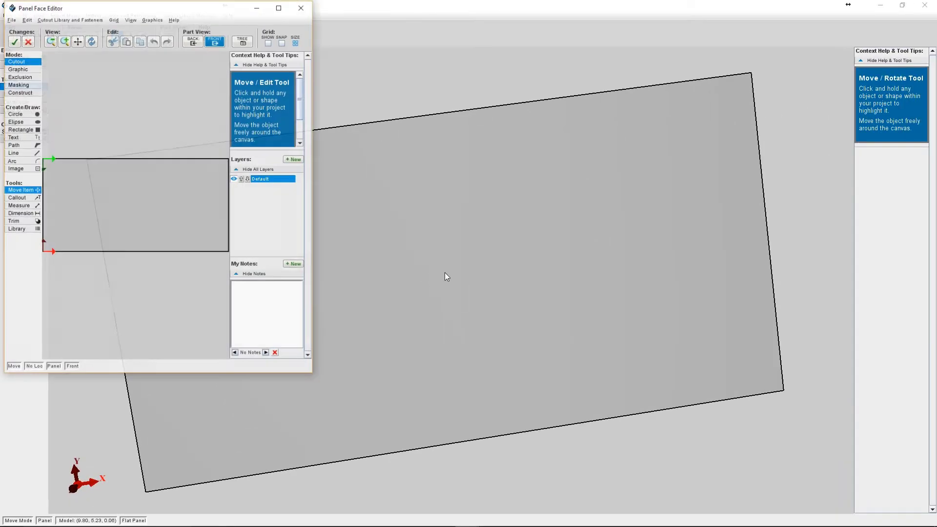
Maximize the face editor, turn on grid display and snapping, then switch to Graphic mode
click(279, 7)
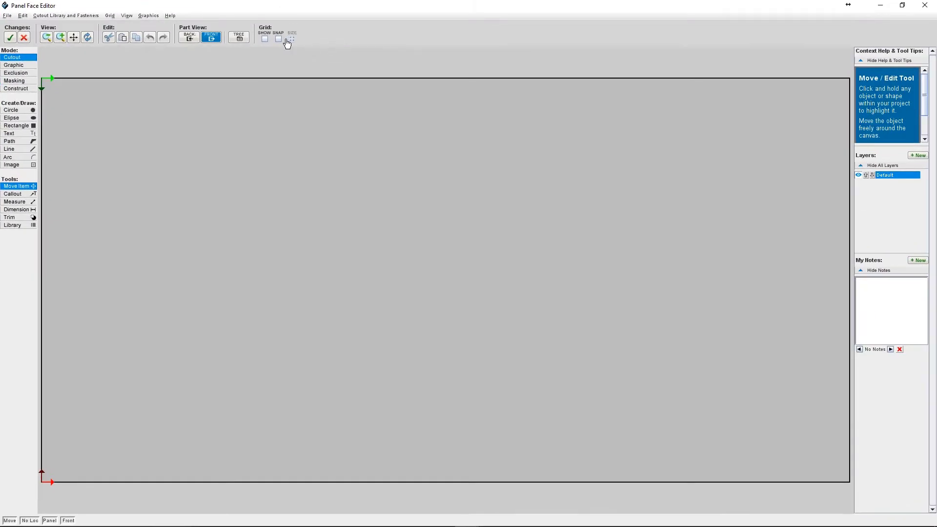
click(279, 39)
click(265, 39)
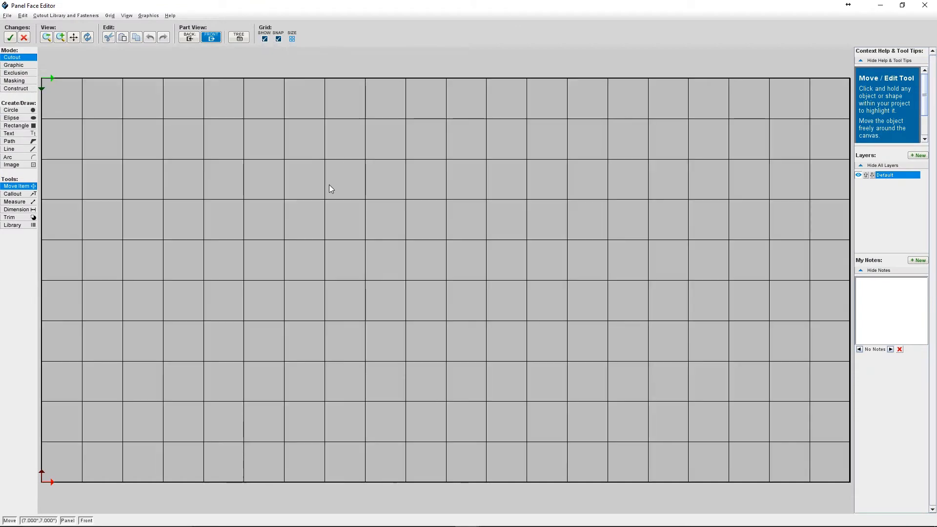
scroll(331, 189, down, 2)
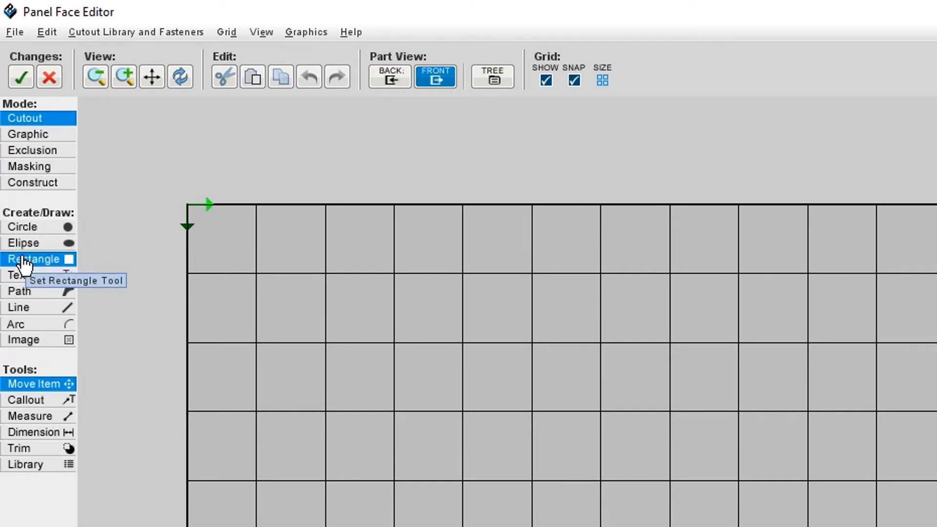
click(44, 259)
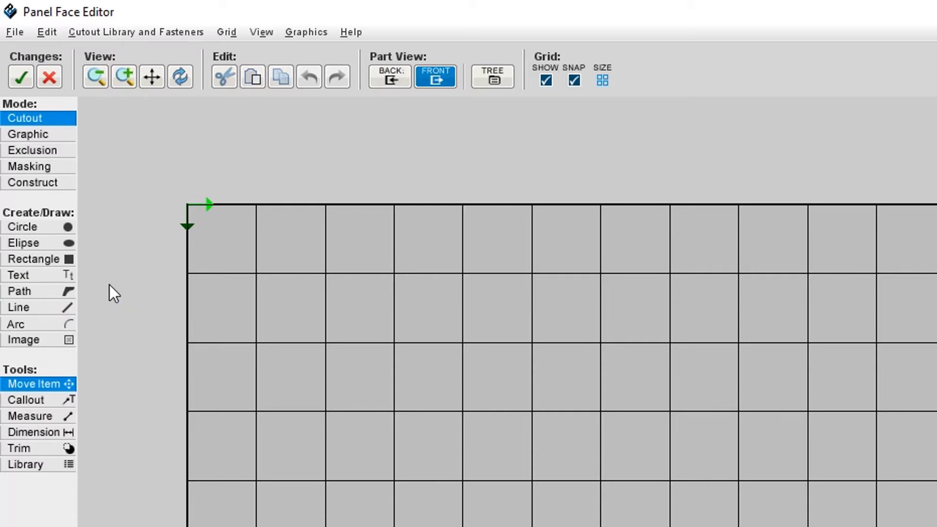
click(28, 137)
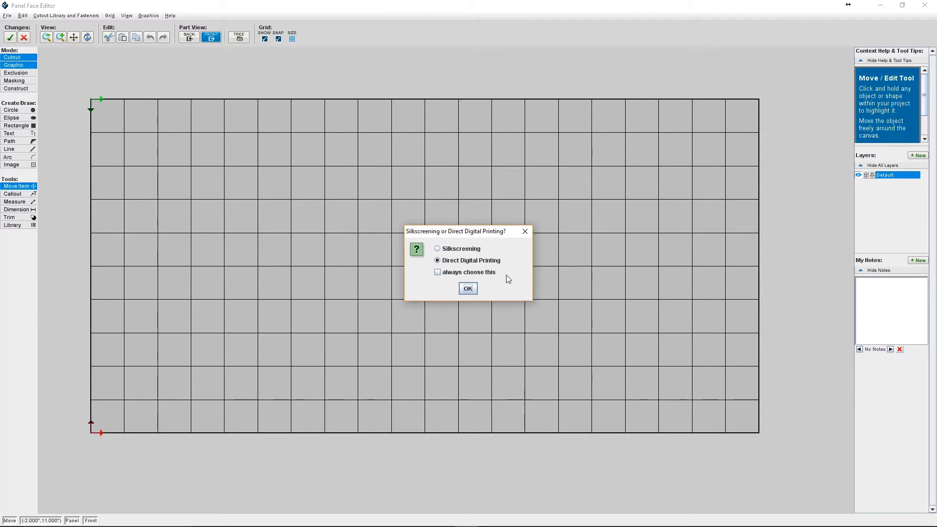
Choose Silkscreening as the printing method and decline switching to direct digital printing
click(438, 249)
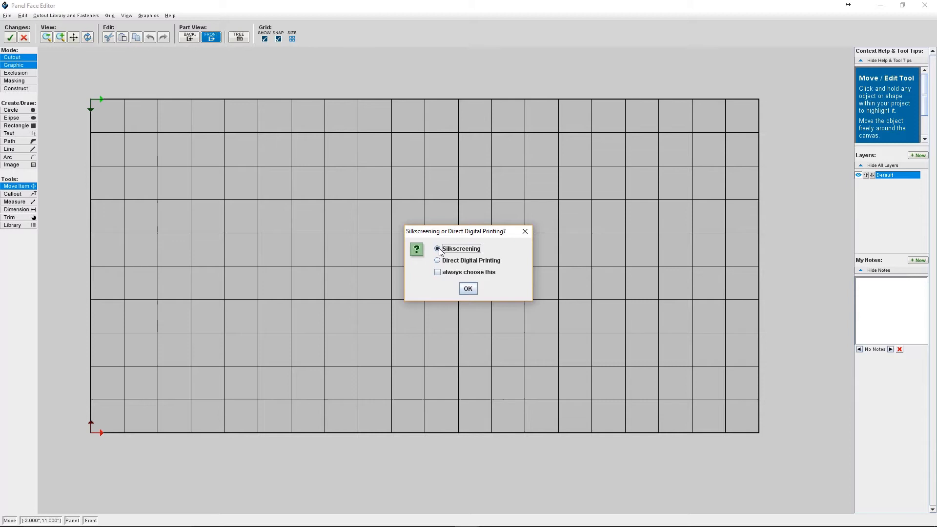
click(466, 290)
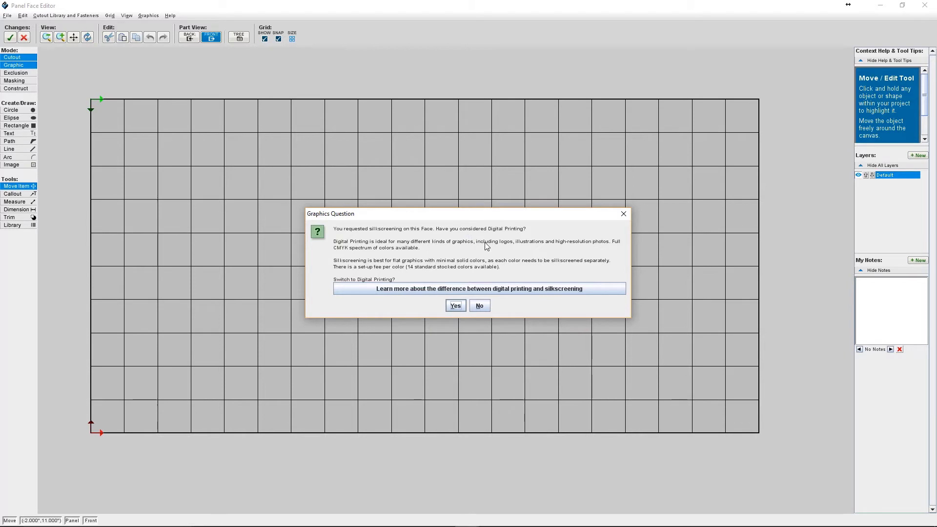
click(480, 306)
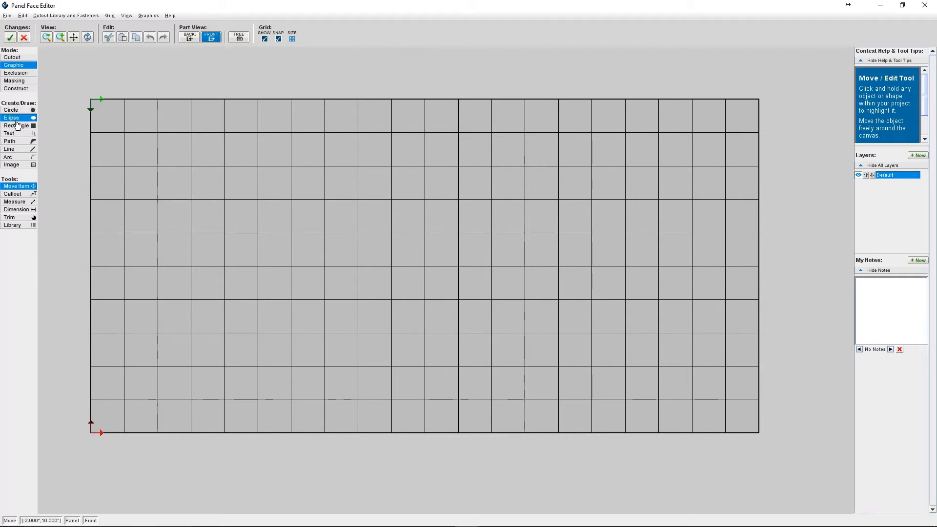
Draw a Lemon Yellow circle outline, diameter 2.000, on the upper-left of the panel grid
click(29, 112)
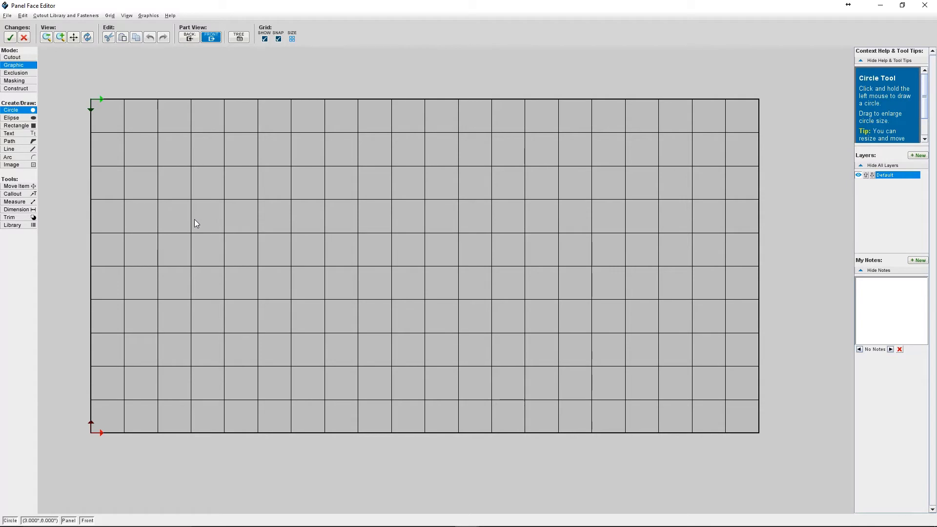
drag(194, 221, 216, 236)
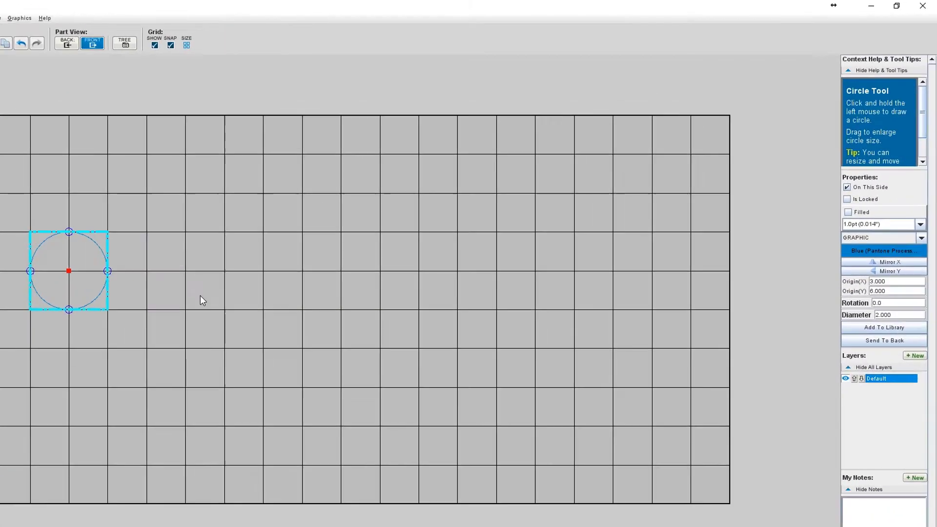
click(871, 252)
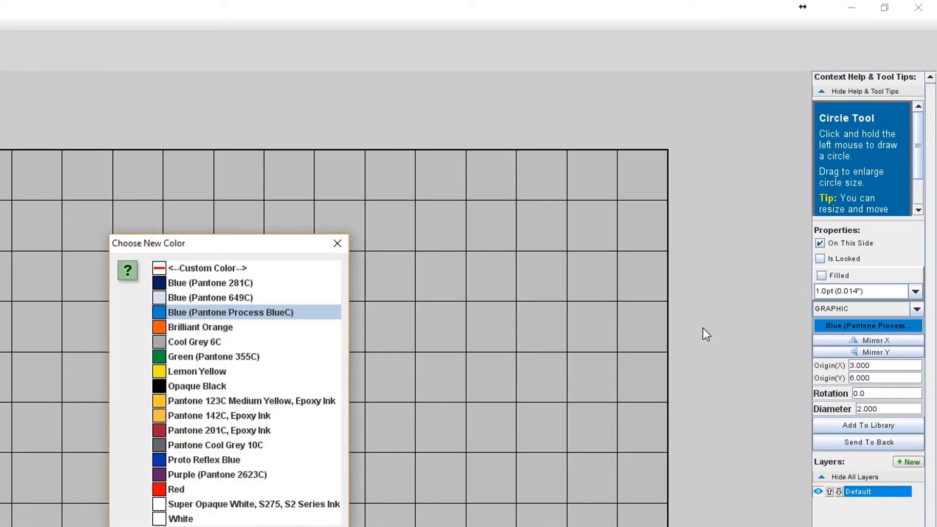
click(244, 370)
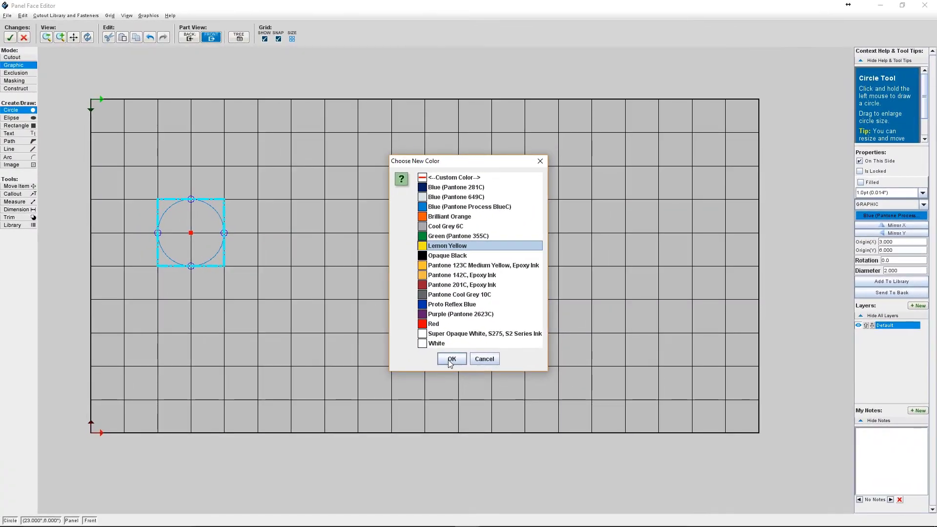
click(450, 360)
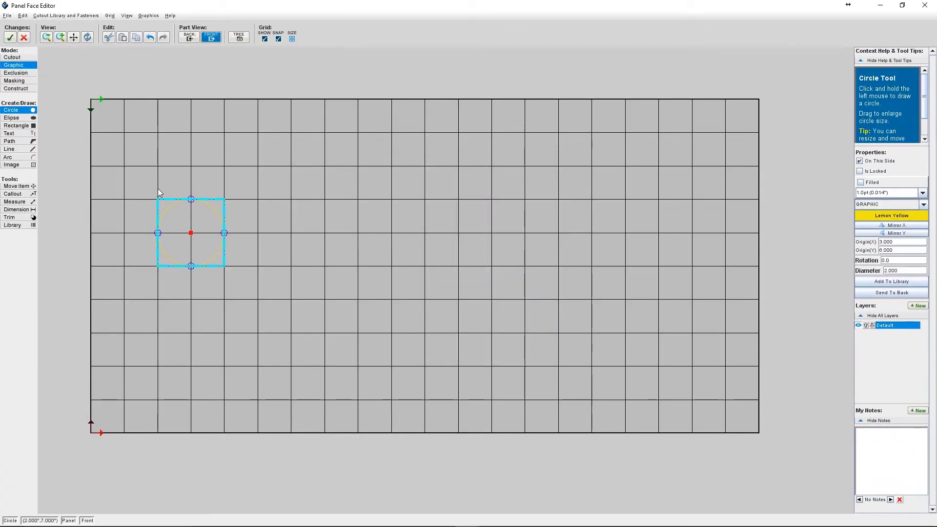
key(Escape)
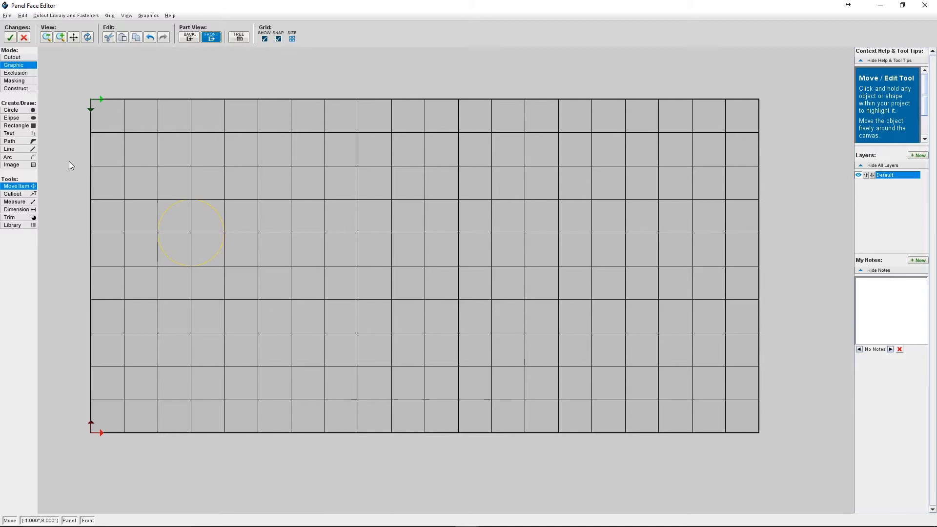
click(39, 126)
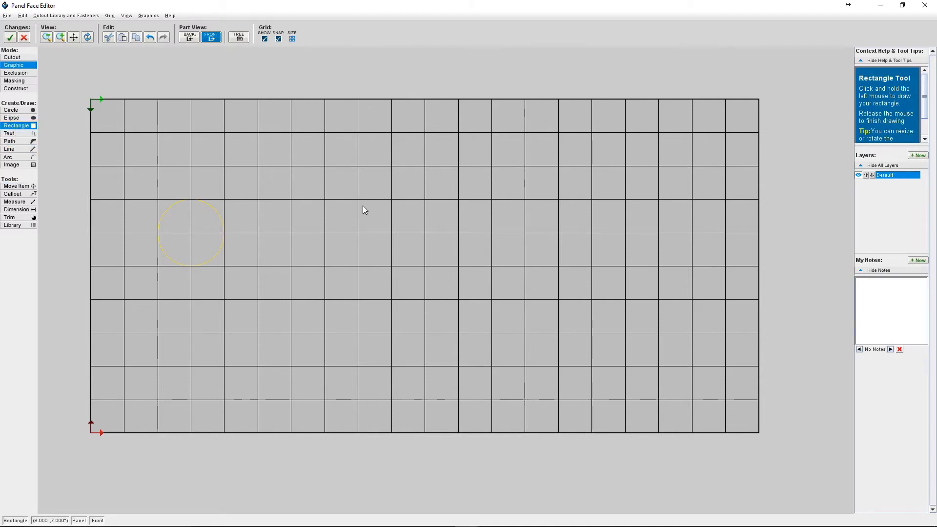
Draw a 3 × 1 rectangle right of the circle and fill it Blue (Pantone 281C)
drag(381, 232, 291, 200)
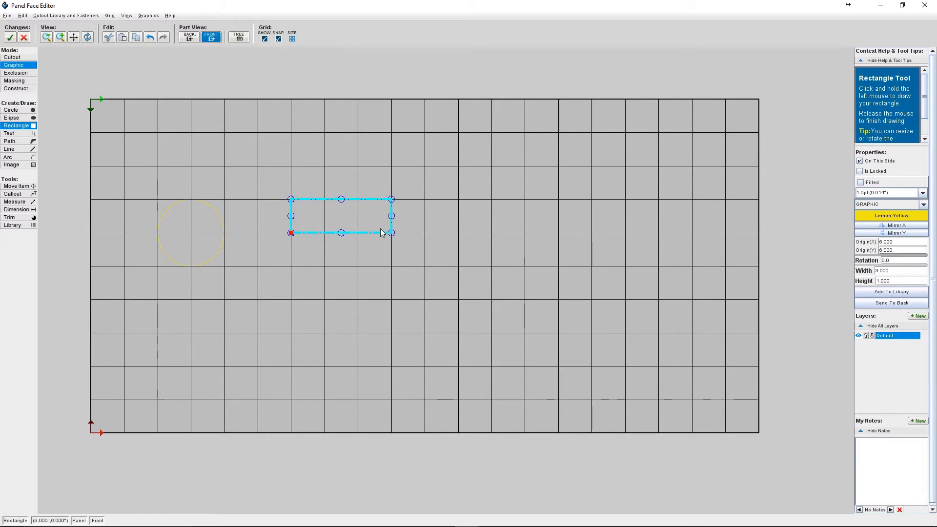
click(883, 216)
click(448, 191)
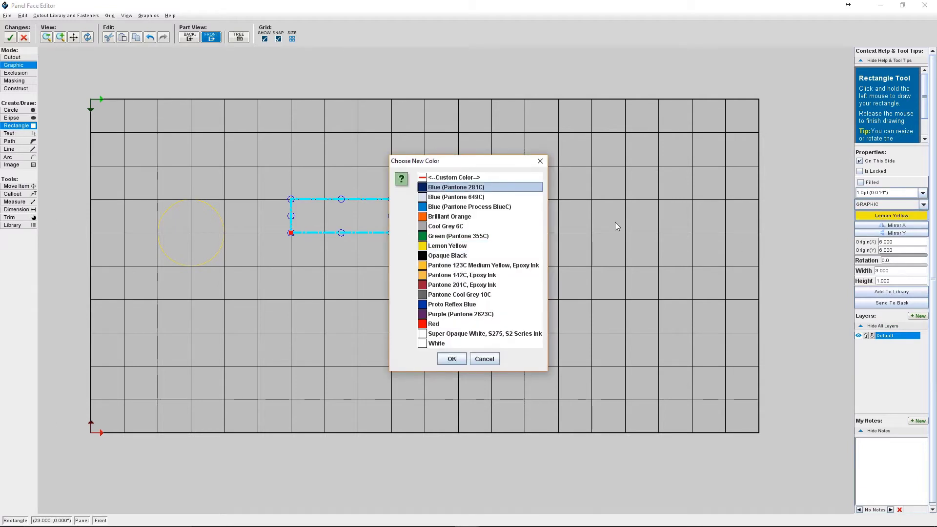
click(450, 359)
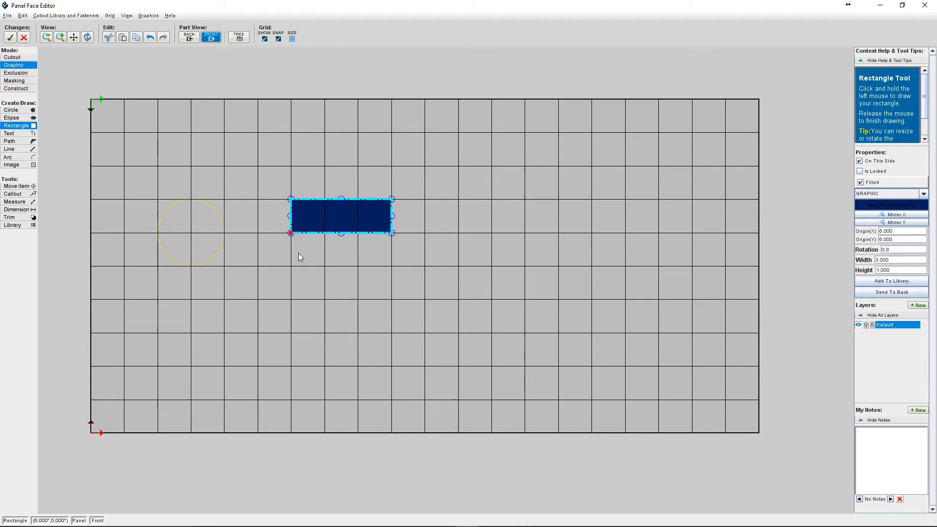
Place the text HELLO below the blue rectangle
click(13, 133)
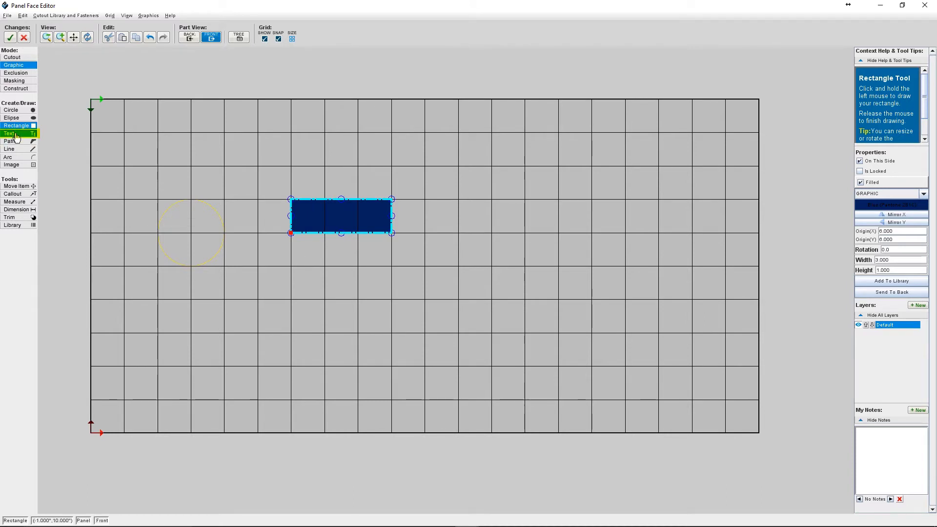
click(309, 259)
text(HEL)
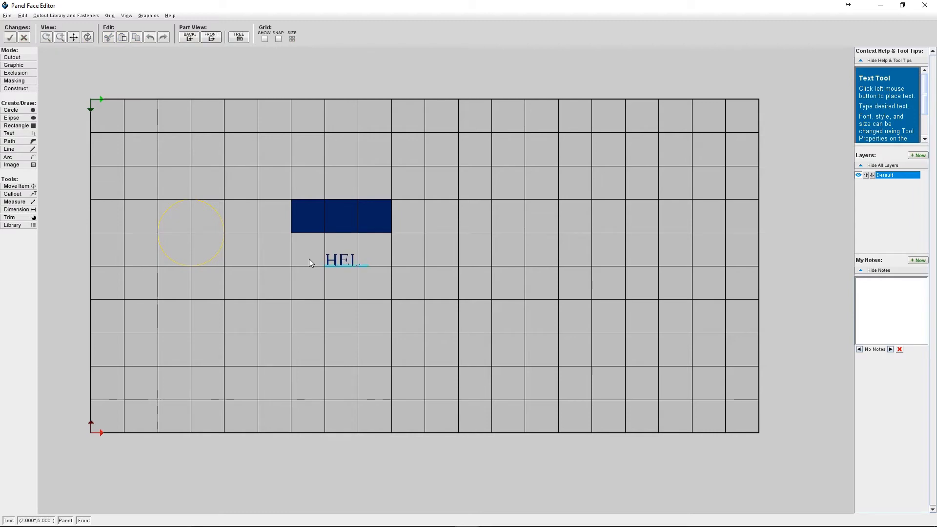
text(LO)
key(Escape)
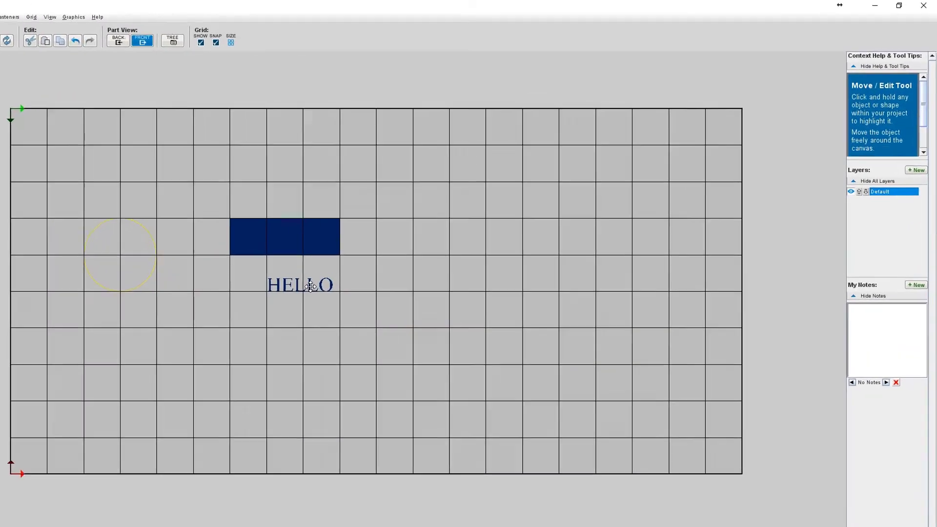
Make the HELLO text Opaque Black at font size 42
click(359, 260)
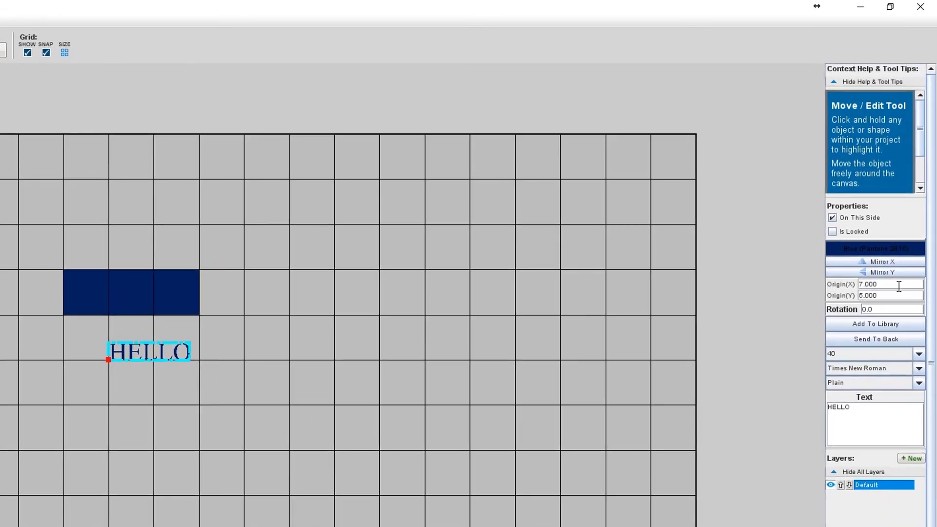
click(871, 246)
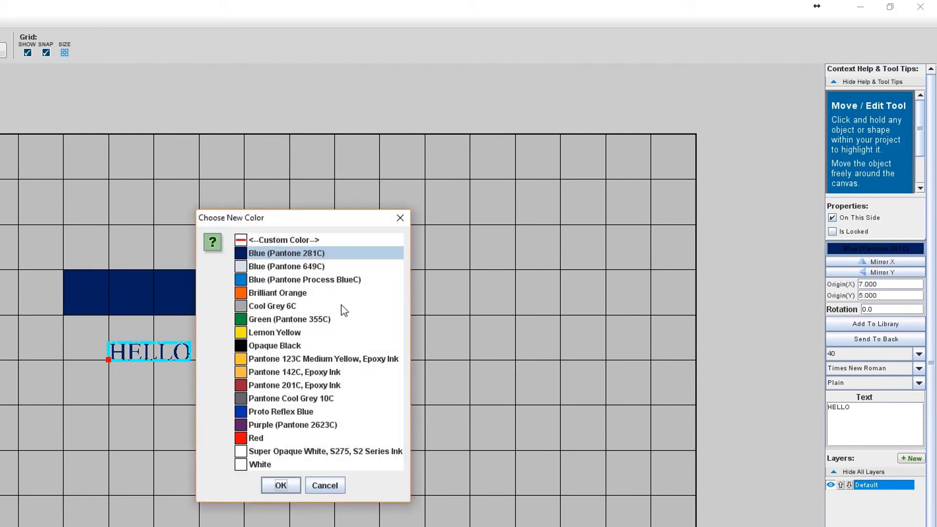
click(276, 345)
click(281, 486)
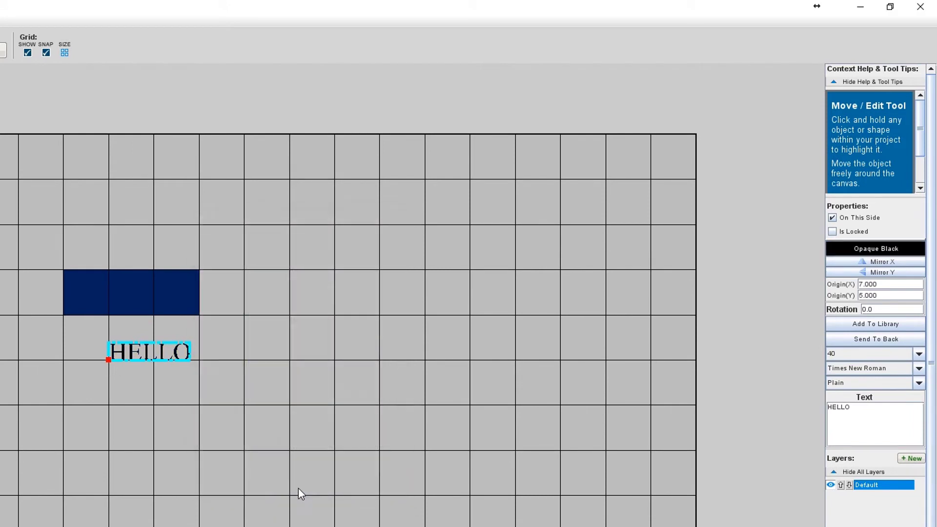
click(918, 358)
click(842, 388)
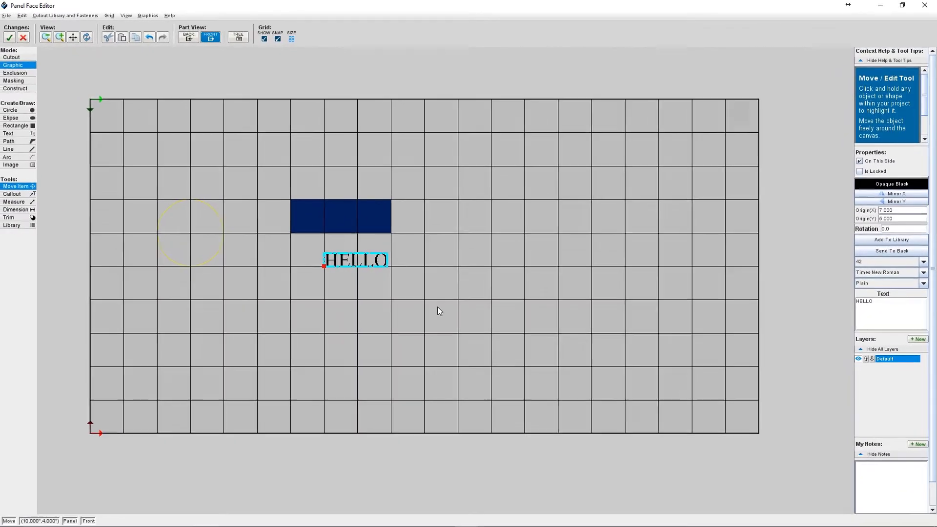
click(263, 417)
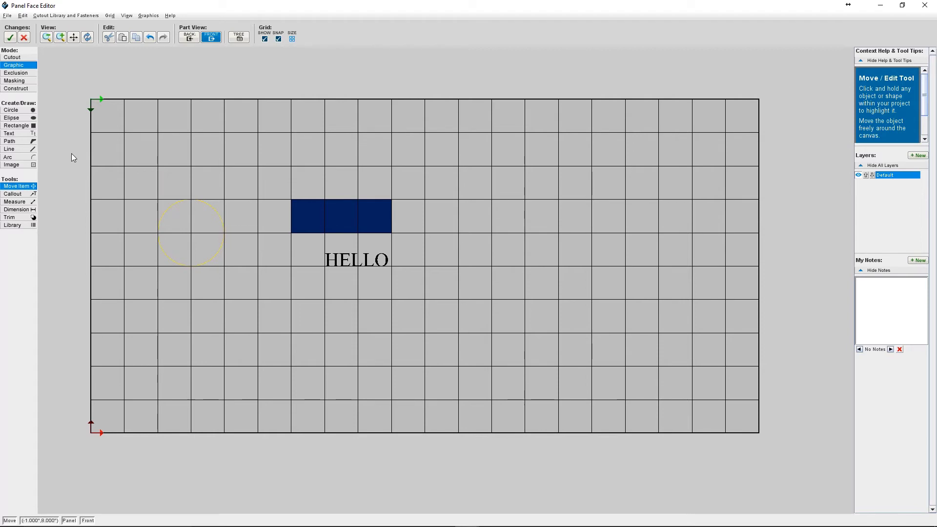
In Graphic mode, use the Image tool to import Proto_Logo-Trans-2017.png onto the panel
click(15, 59)
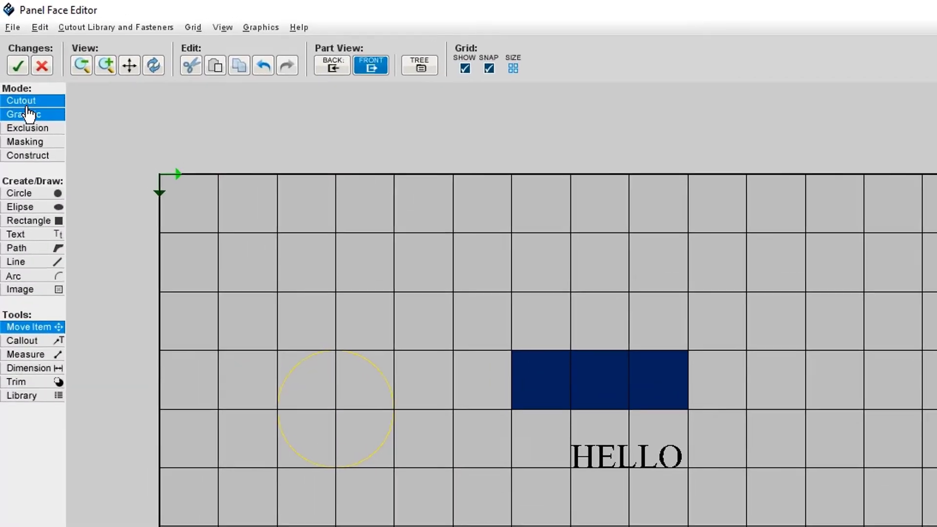
click(28, 115)
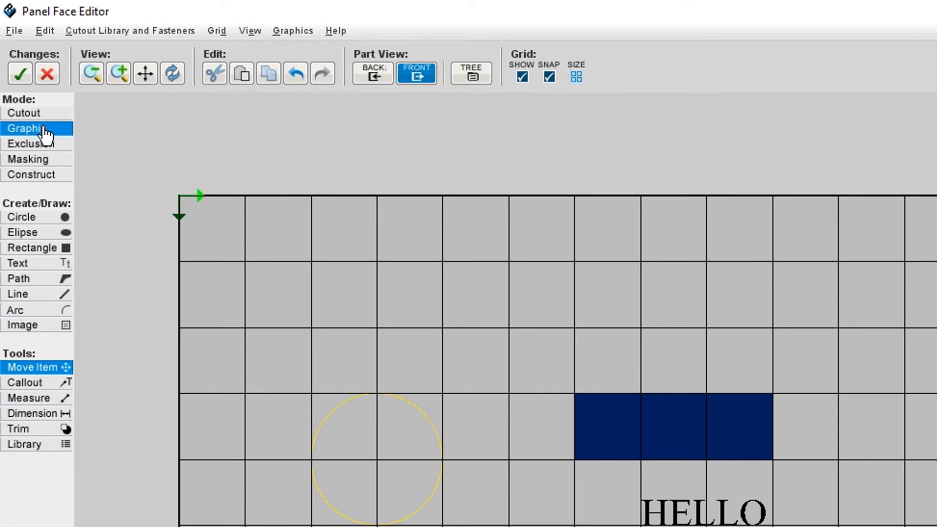
click(54, 326)
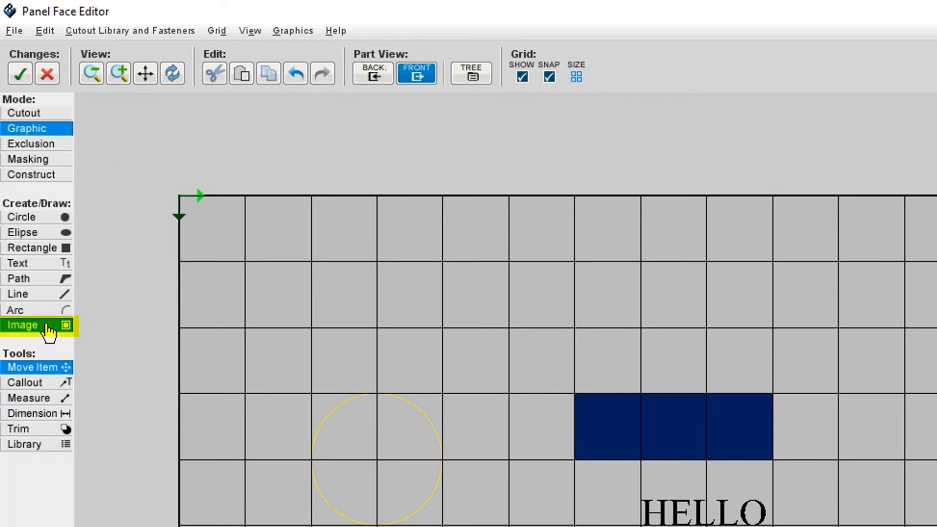
click(49, 327)
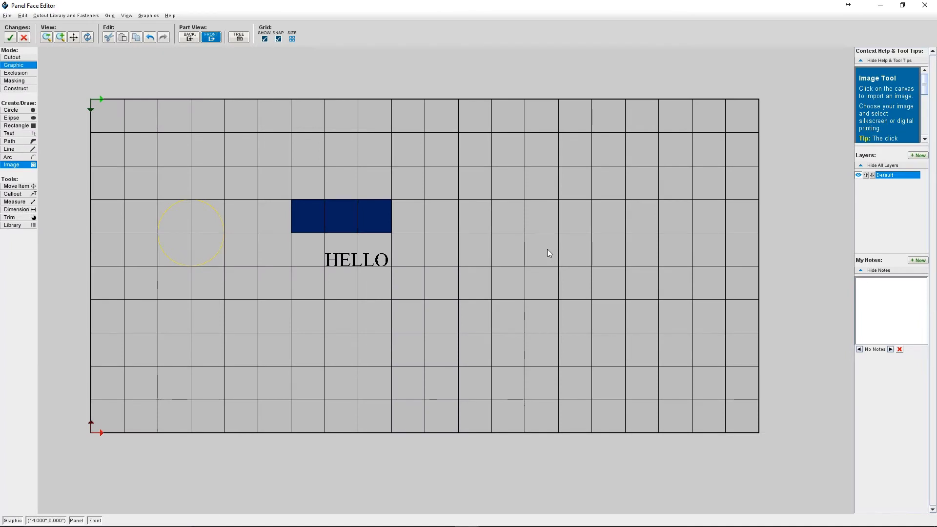
click(548, 250)
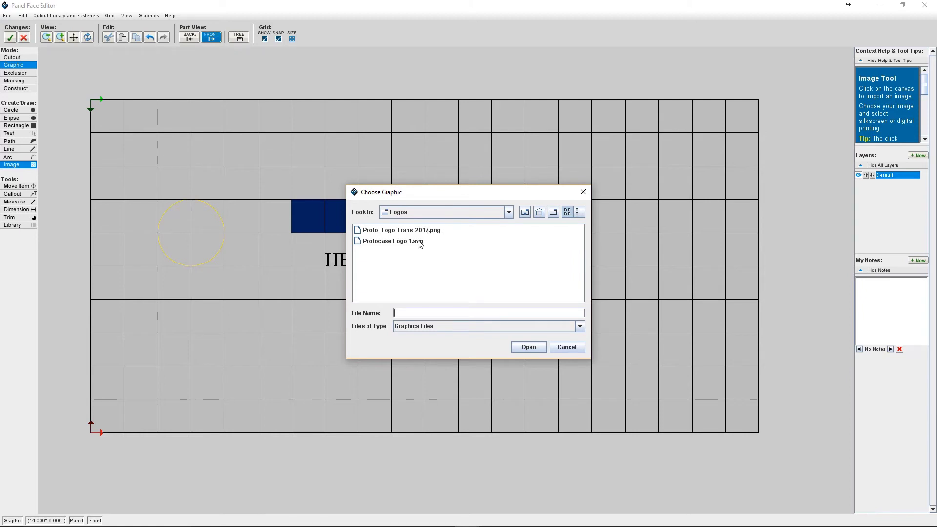
click(434, 231)
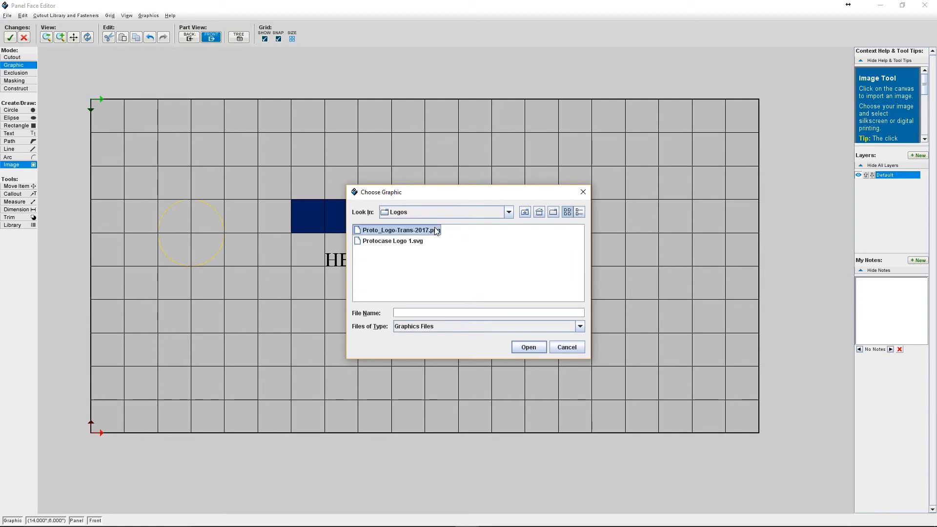
Import the PNG Protocase logo, leaving the raster image as it is
click(528, 347)
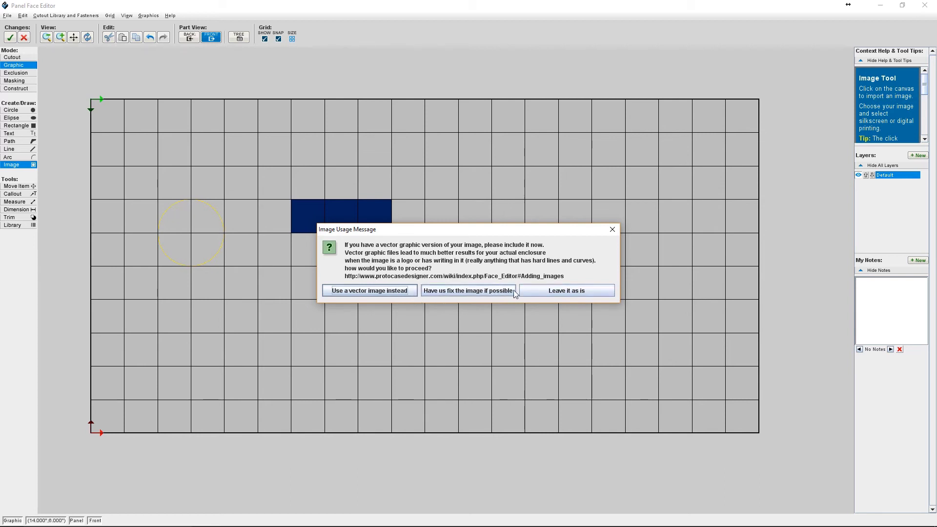
click(582, 289)
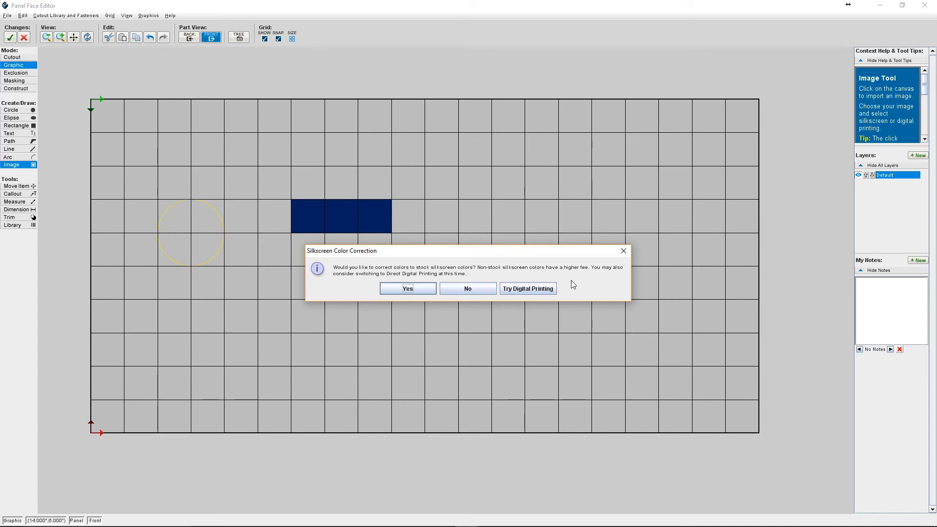
Use digital printing for the logo, then shrink it onto the panel's right side beside HELLO
click(534, 288)
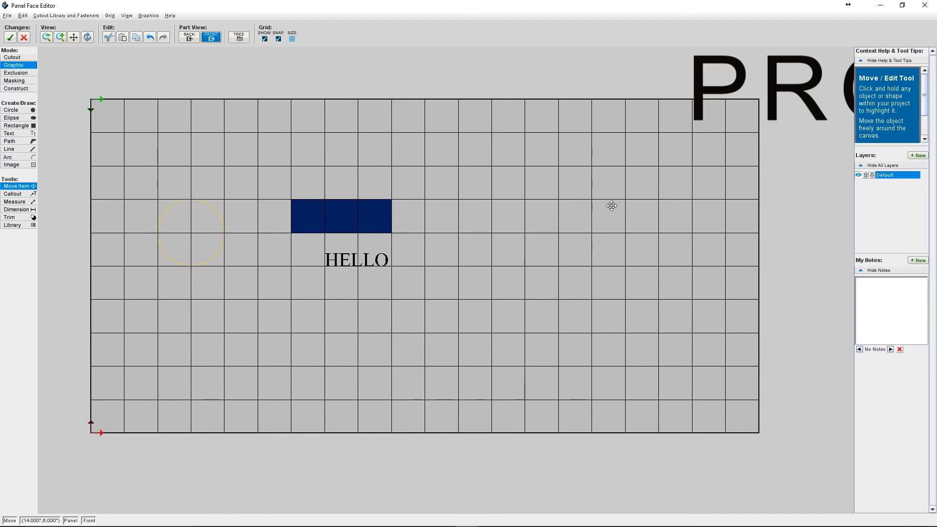
drag(696, 96, 438, 285)
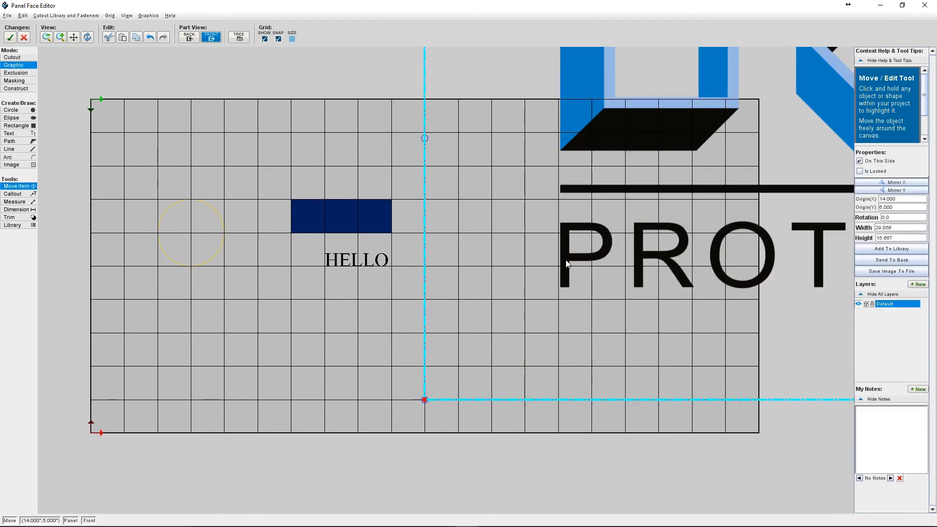
drag(426, 402, 770, 146)
drag(819, 113, 321, 307)
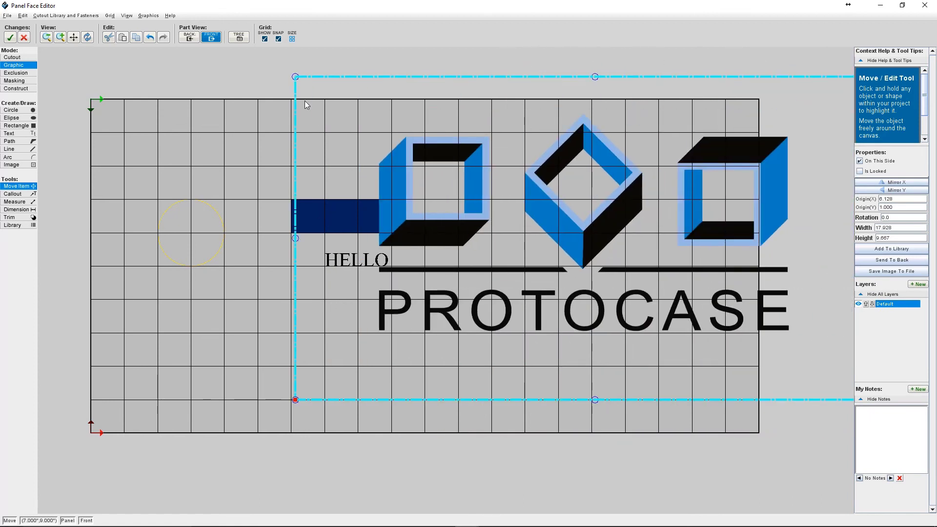
drag(296, 400, 479, 311)
drag(608, 201, 494, 270)
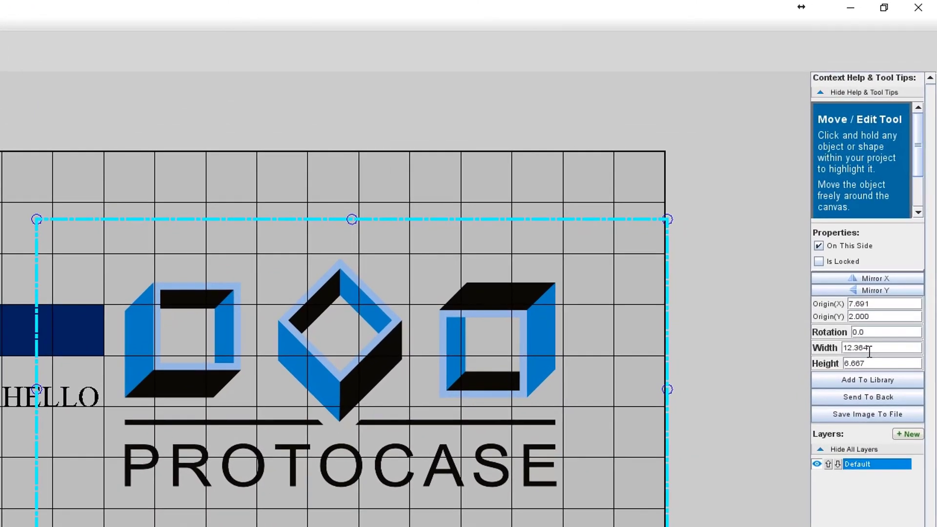
Set the logo's width to 11 and height to 5 in Properties
drag(878, 348, 823, 347)
text(11)
key(Return)
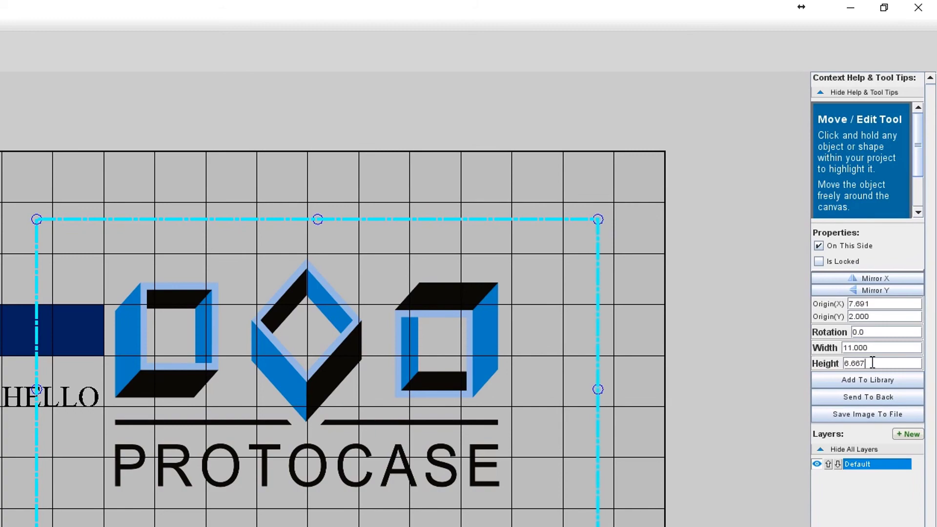
drag(872, 363, 817, 364)
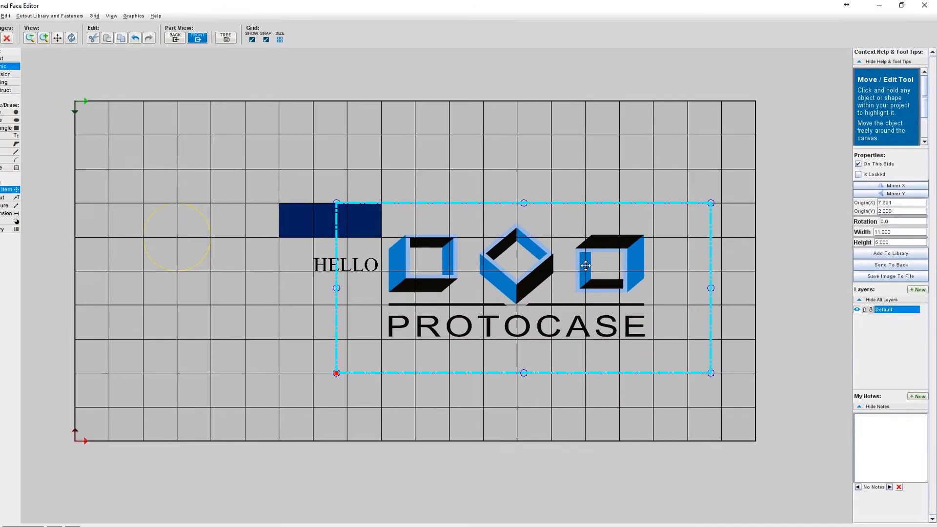
text(5)
key(Return)
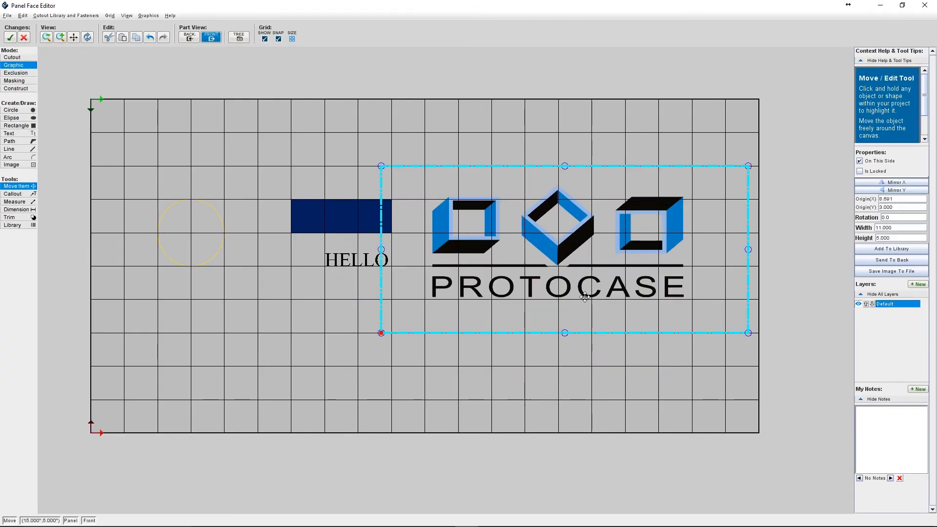
Place a second image on the panel from Protocase Logo 1.svg
click(208, 330)
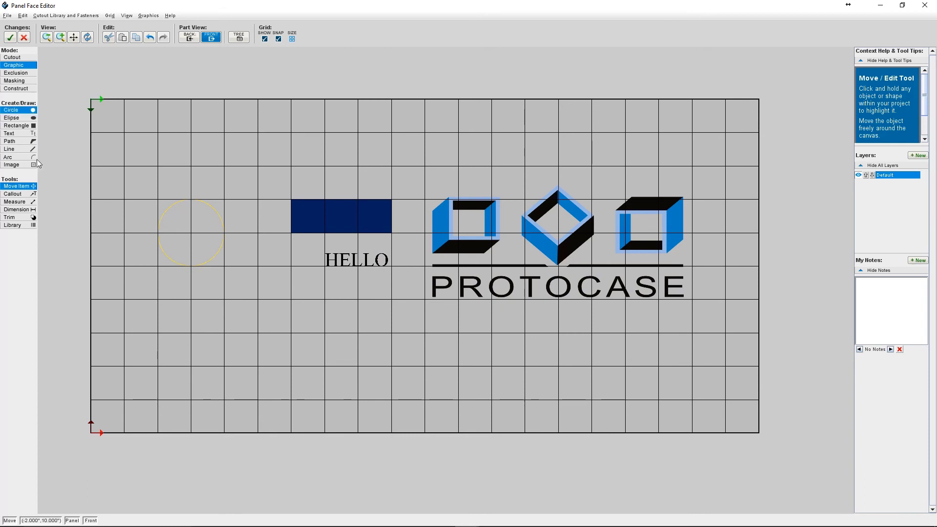
click(22, 164)
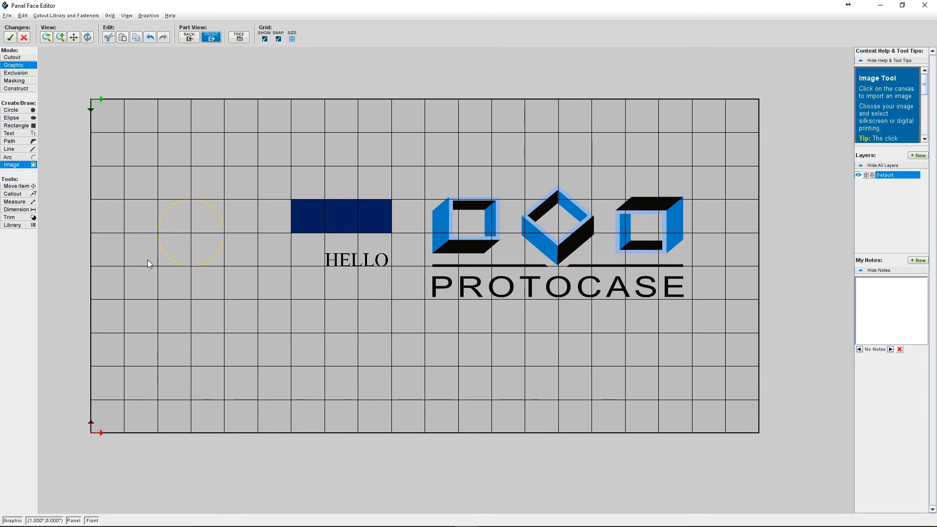
click(361, 334)
click(397, 241)
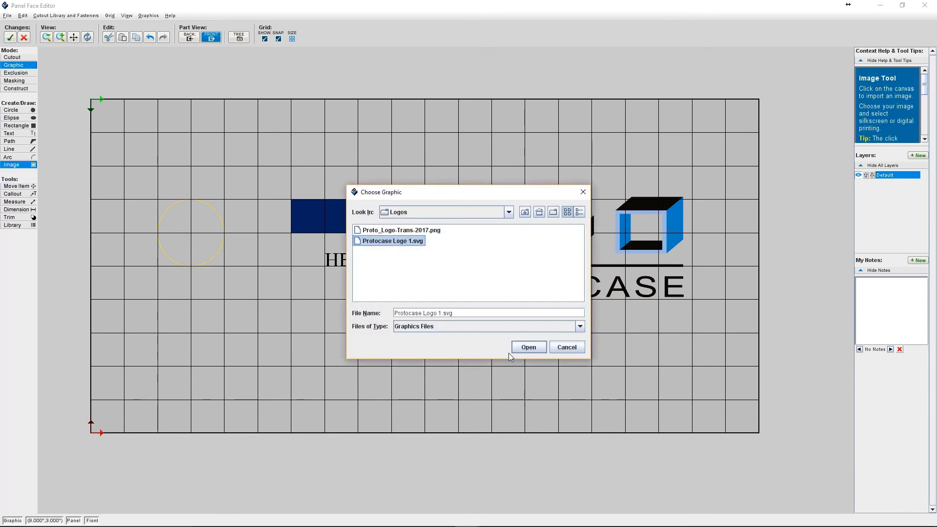
click(527, 348)
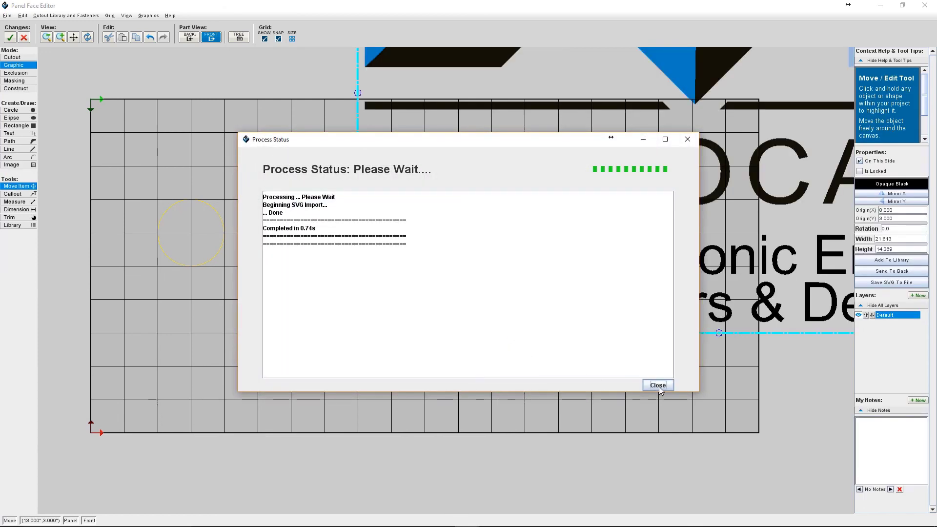
Shrink the SVG logo to about 4.613 by 3.369 and place it lower-left below HELLO
click(657, 386)
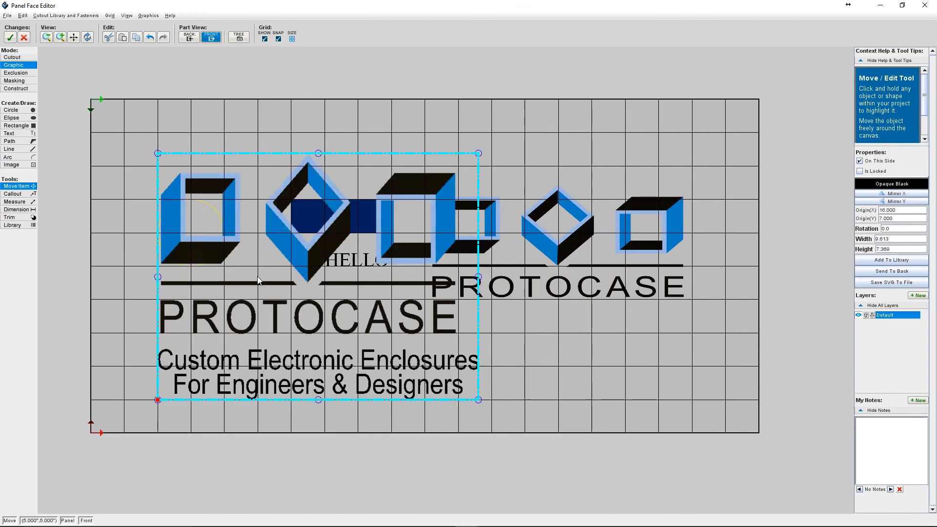
drag(157, 400, 324, 266)
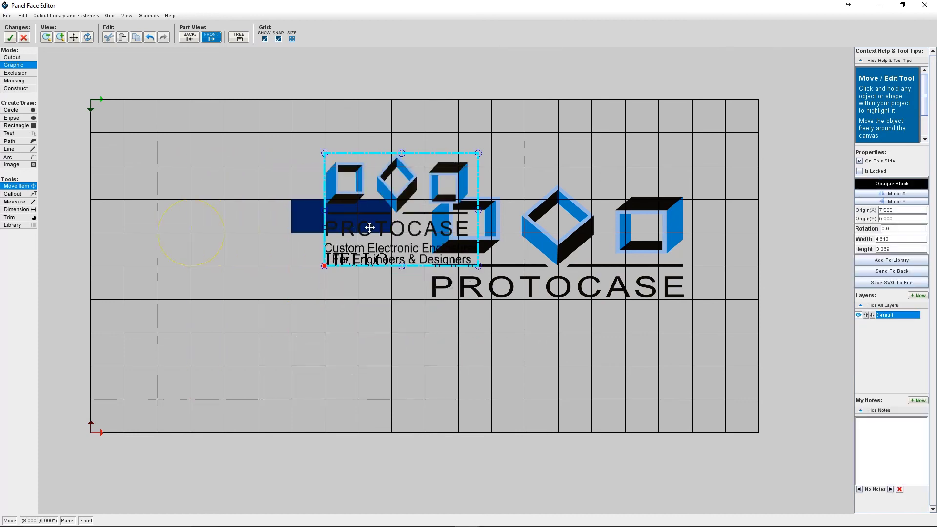
drag(413, 177, 289, 292)
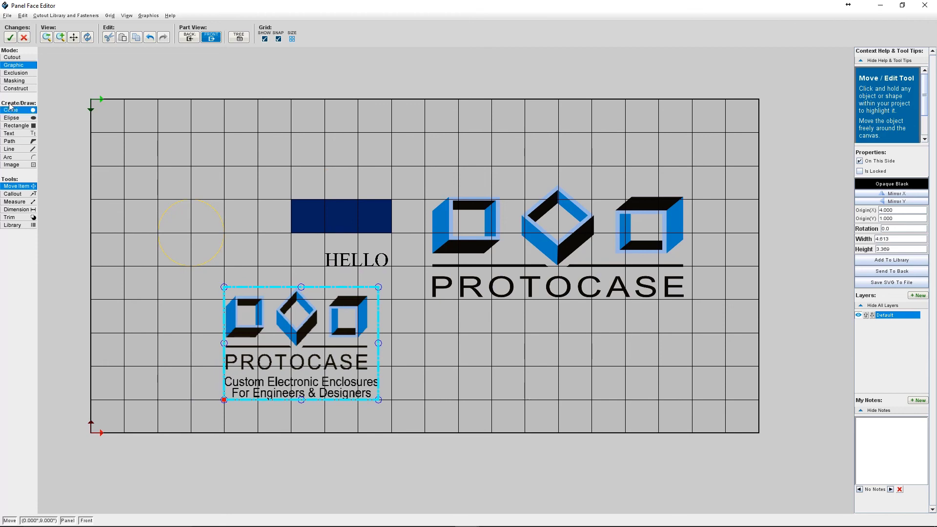
Accept the face edits and orbit the finished panel in the 3D view
click(10, 37)
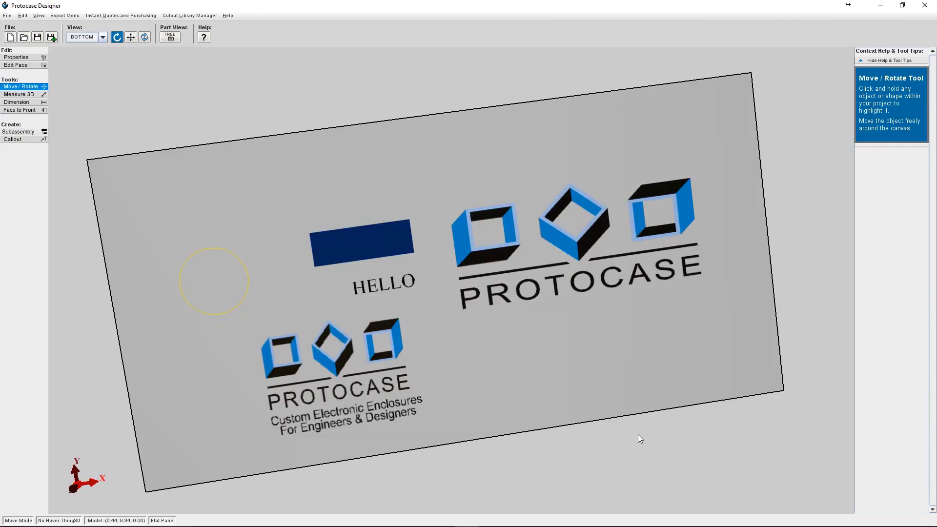
mouse_move(600, 395)
right_down()
mouse_move(578, 358)
mouse_move(617, 390)
mouse_move(566, 402)
mouse_move(565, 374)
mouse_move(597, 397)
right_up()
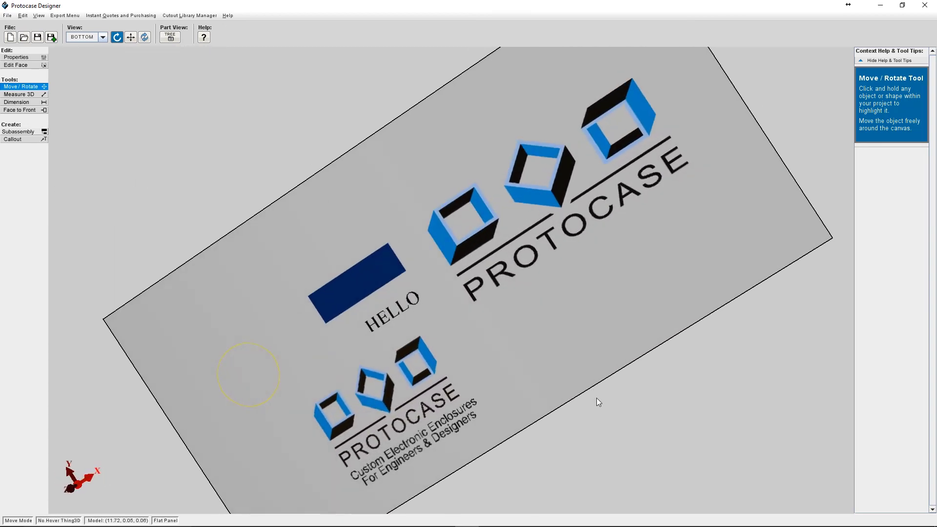